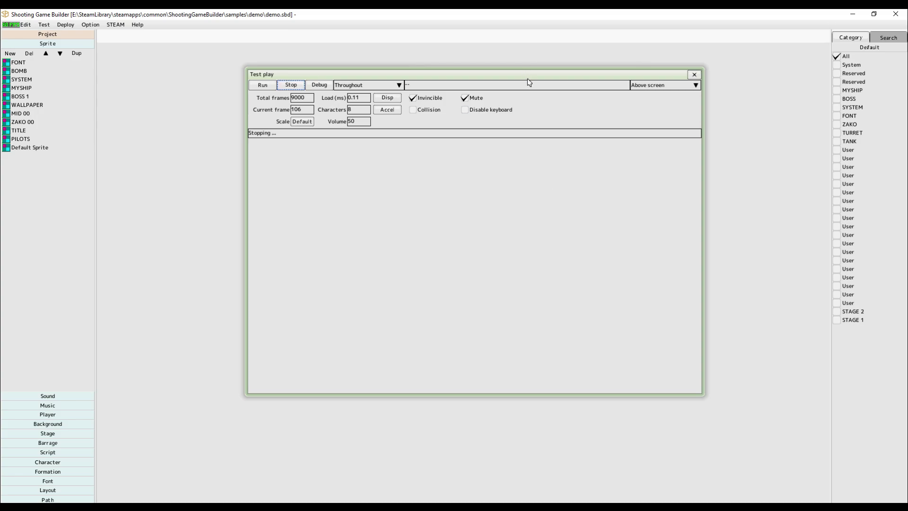
Nudge the stopped Test play window slightly up and left within the workspace.
mouse_move(530, 82)
left_mouse_down()
mouse_move(496, 83)
mouse_move(533, 133)
mouse_move(519, 129)
mouse_move(532, 54)
mouse_move(521, 76)
left_mouse_up()
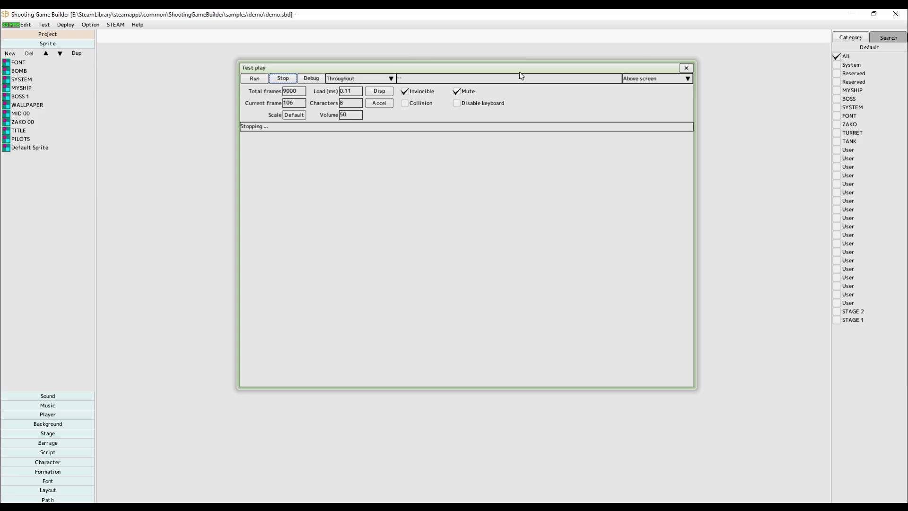
left_click(65, 25)
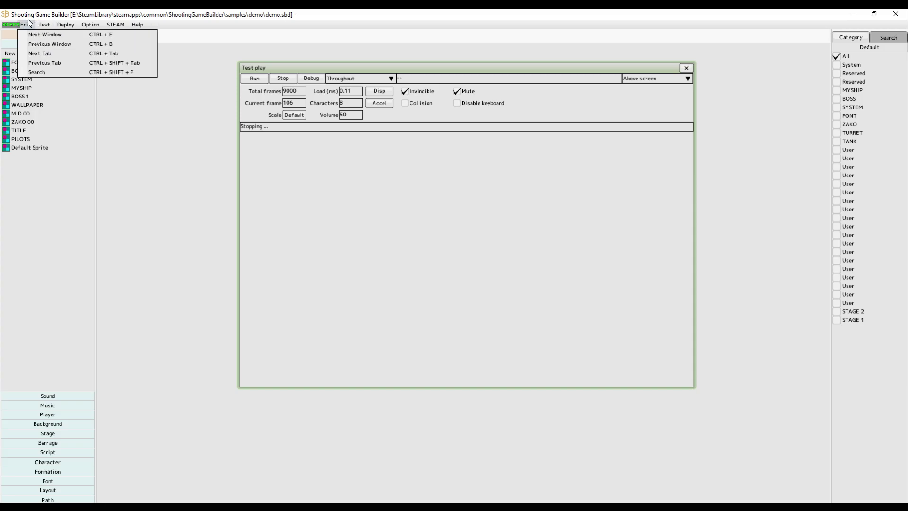
Open Option > Game setting on its STEAM page, listing achievements D_00–D_04 and leaderboards R_00, R_01.
mouse_move(96, 25)
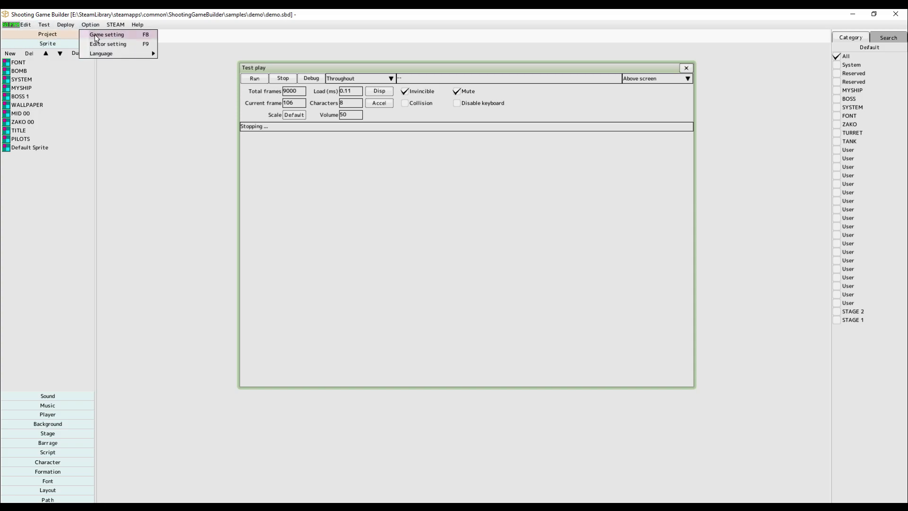
left_click(96, 36)
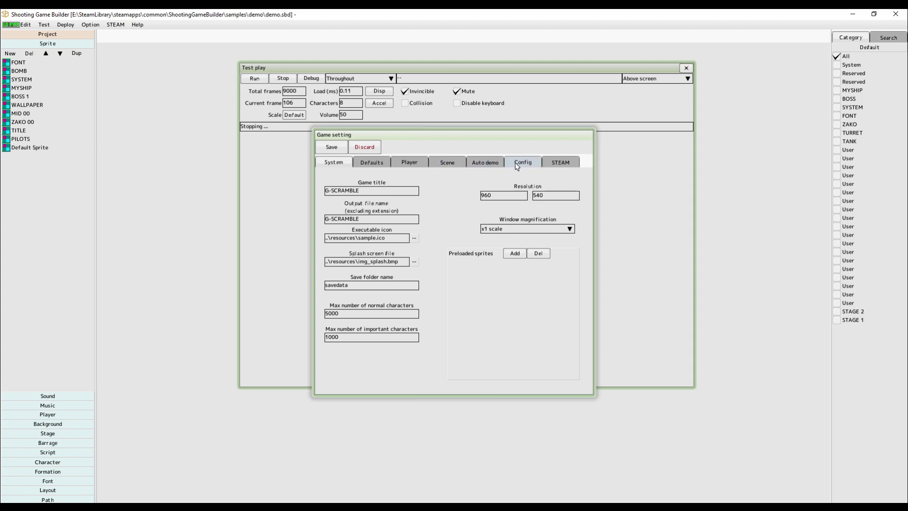
left_click(560, 162)
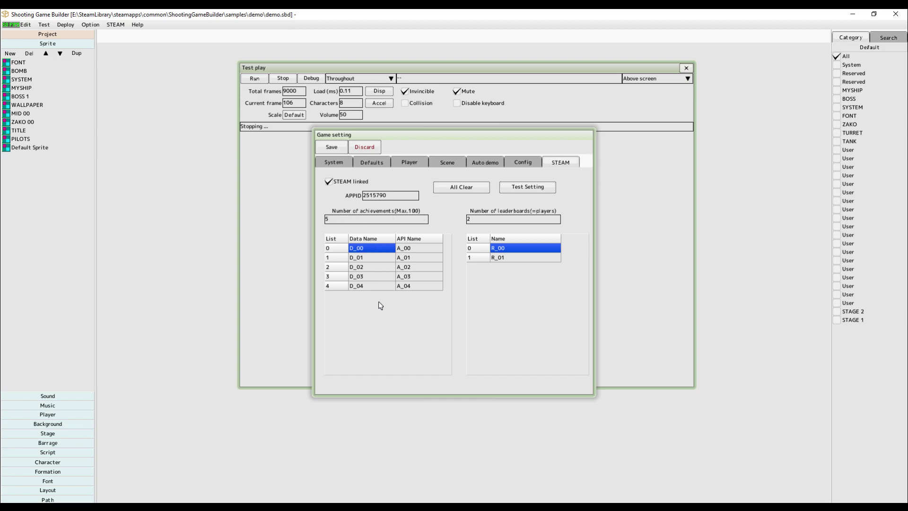
Point out the first achievement's data name D_00 and its API name A_00.
left_click(386, 278)
left_click(406, 250)
left_click(383, 249)
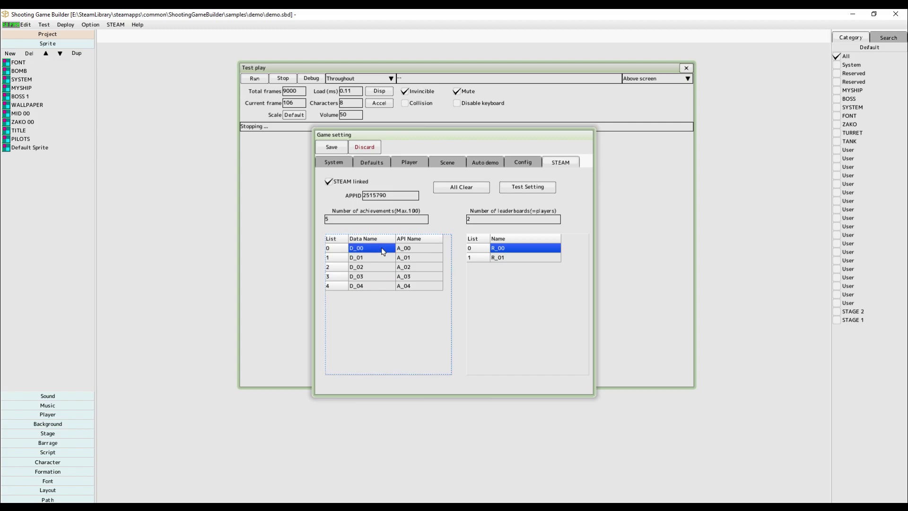
left_click(384, 267)
left_click(410, 247)
key("Left")
Step through and compare the achievement API names A_00–A_04.
left_click(417, 254)
left_click(417, 258)
left_click(420, 247)
left_click(420, 266)
left_click(419, 279)
left_click(420, 250)
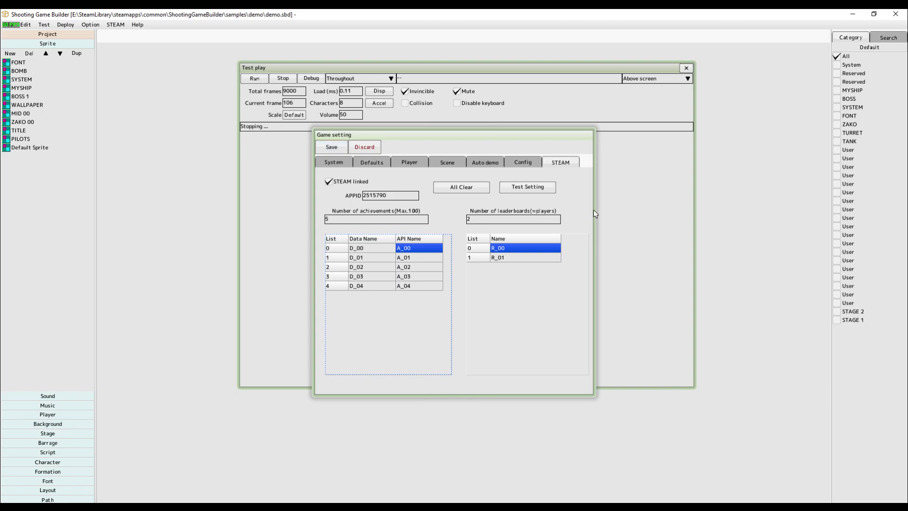
Save Game setting, open the SELECT MENU script and check its Control Menu node, then front Test play.
left_click(332, 148)
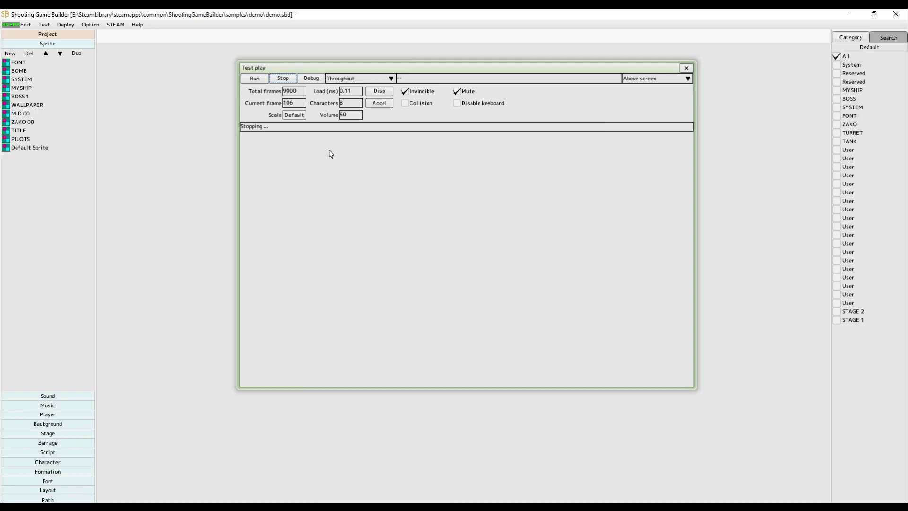
left_click(56, 454)
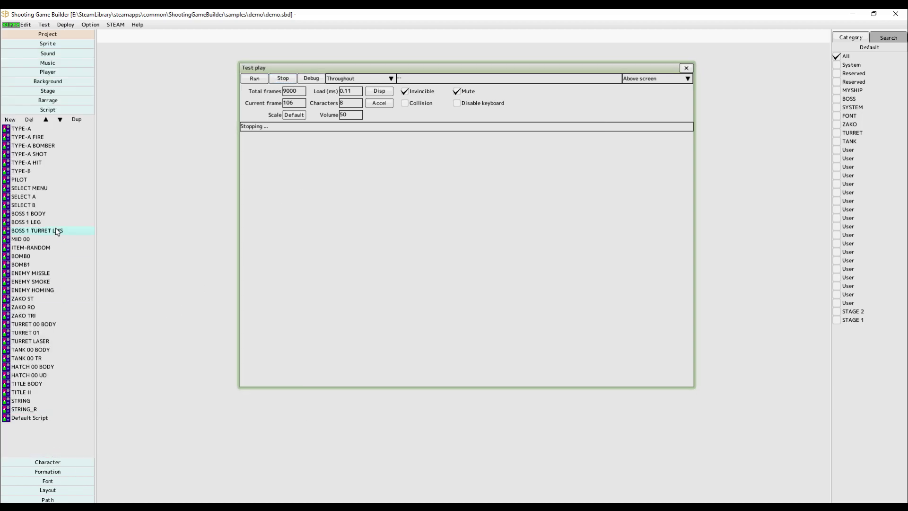
double_click(45, 188)
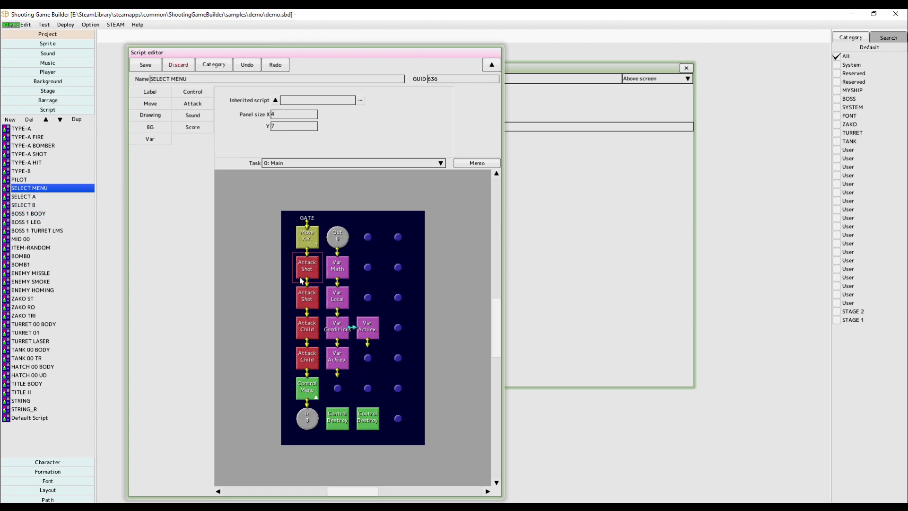
left_click(308, 388)
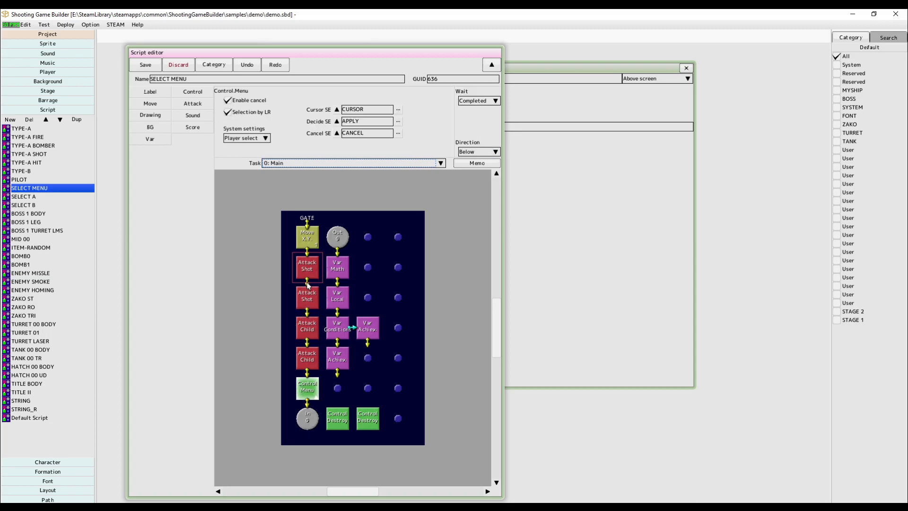
left_click(542, 218)
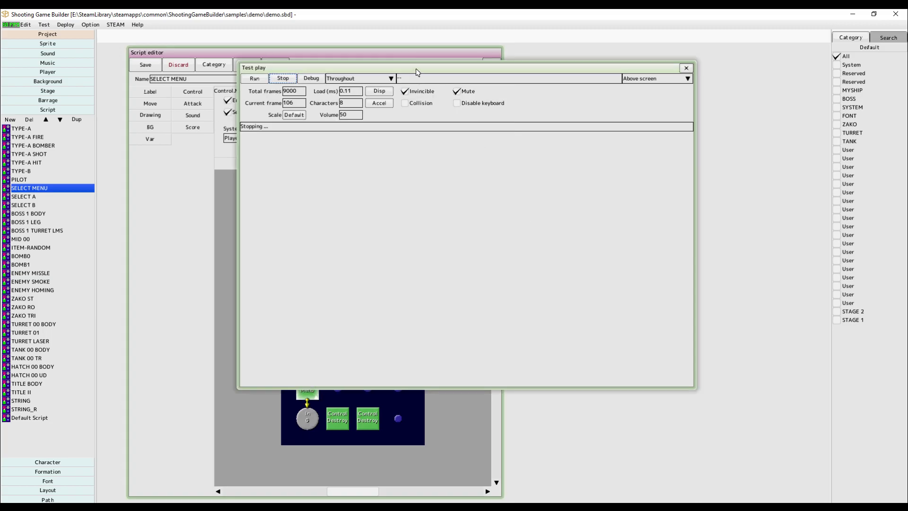
Test-run the game from the G-SCRAMBLE title to the PLAYER SELECT screen, then stop it.
left_click_drag(416, 69, 592, 63)
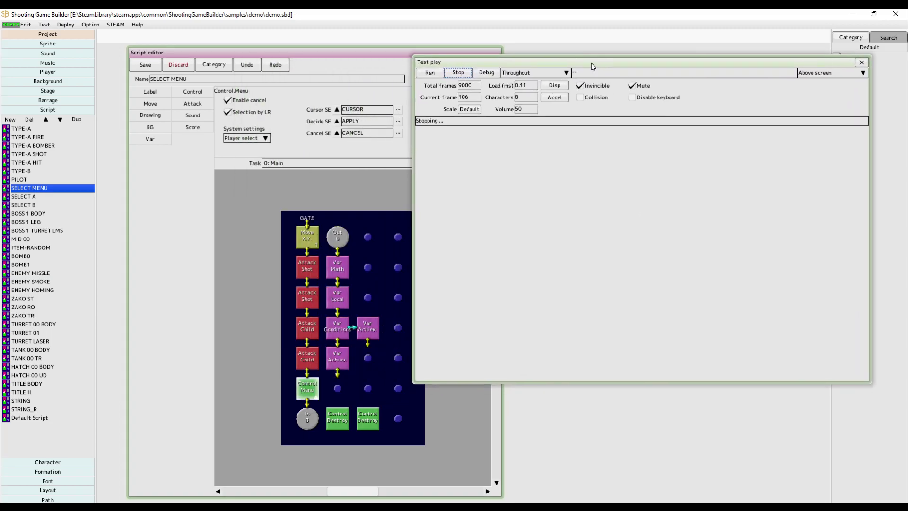
left_click(438, 76)
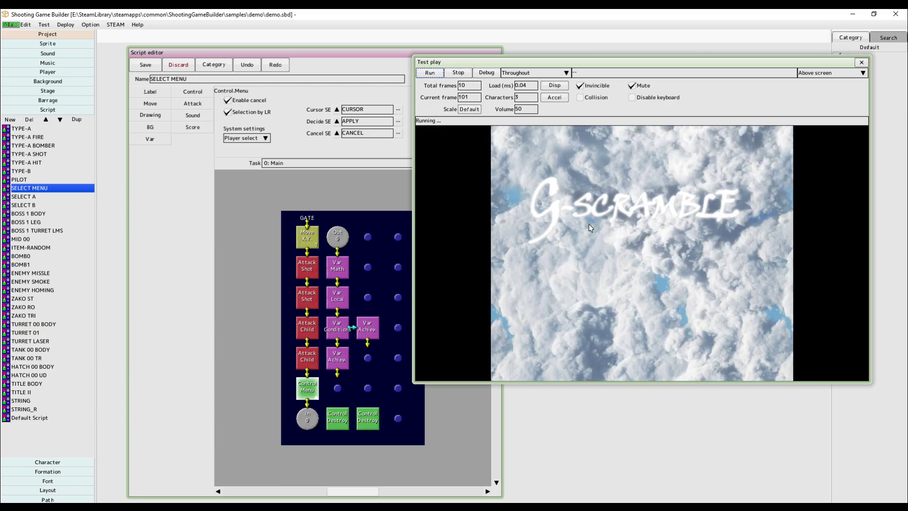
key("z")
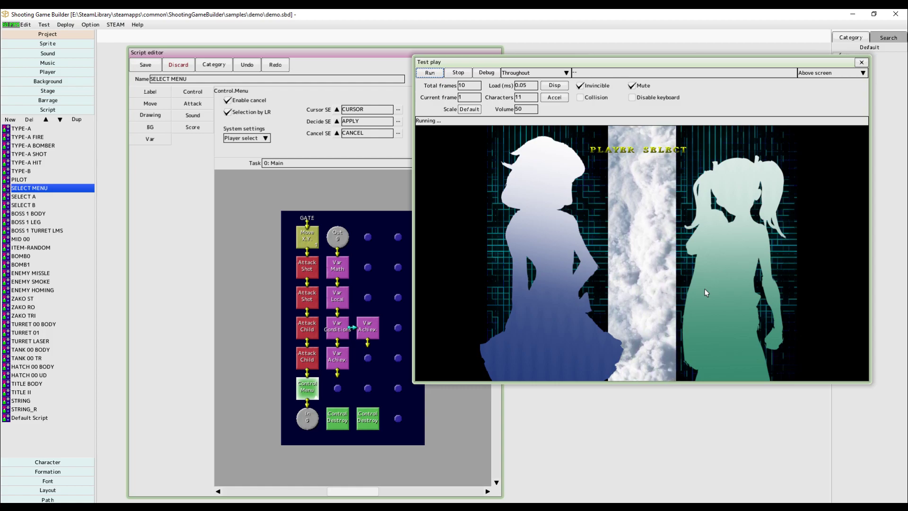
left_click(458, 72)
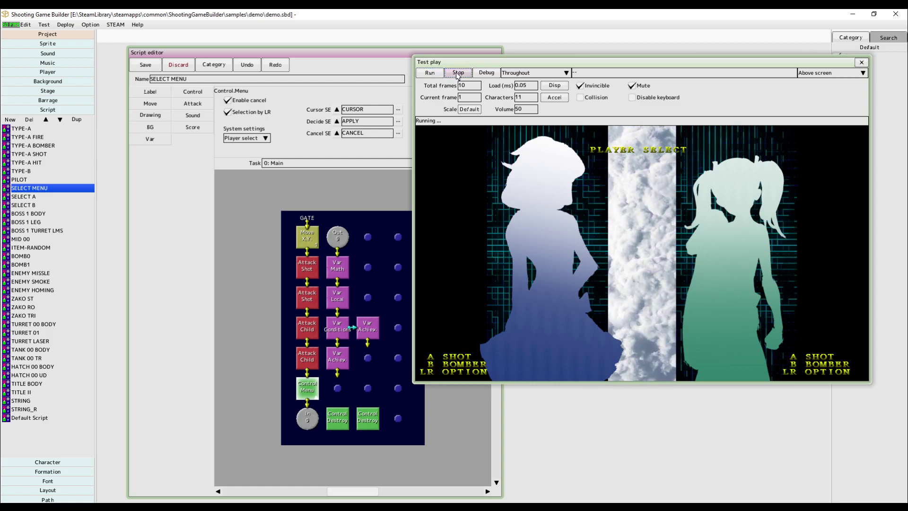
Compare the Var Math node (1 + 0 → Var.01) with the Var Local node's settings.
left_click(327, 273)
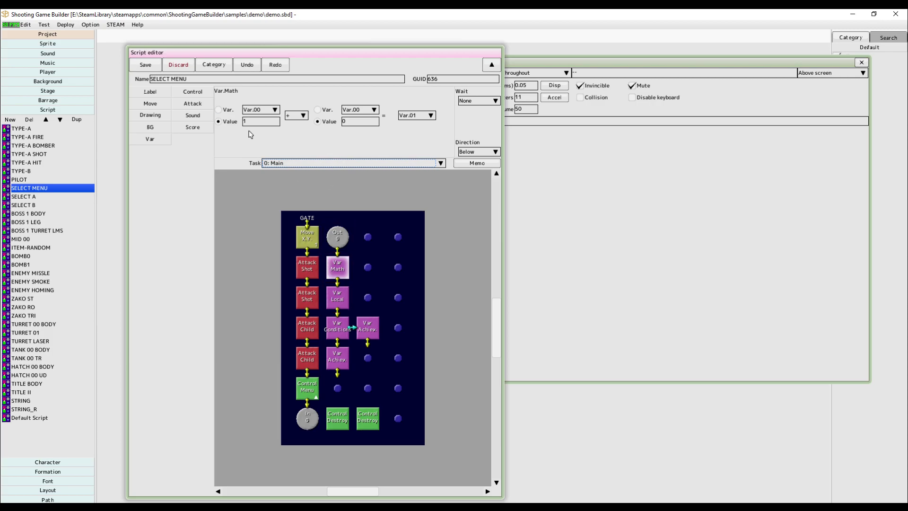
left_click(347, 289)
left_click(350, 265)
left_click(350, 297)
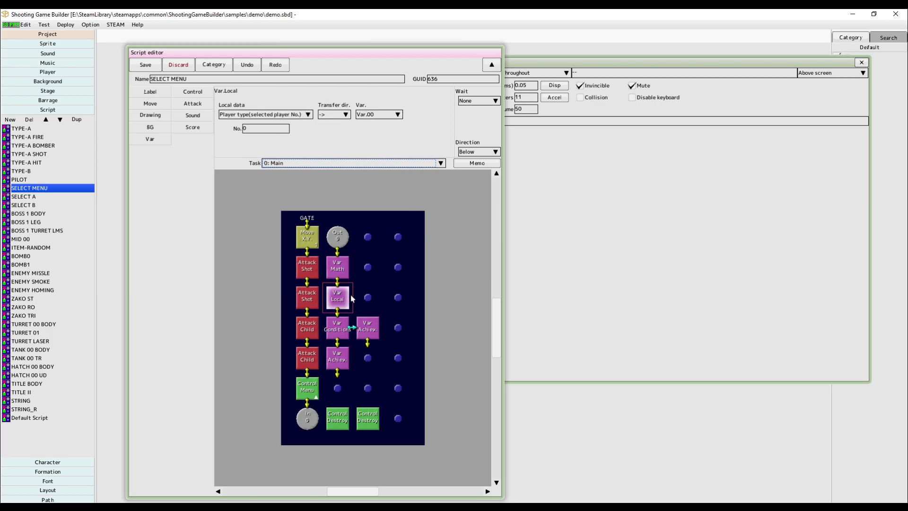
left_click(353, 272)
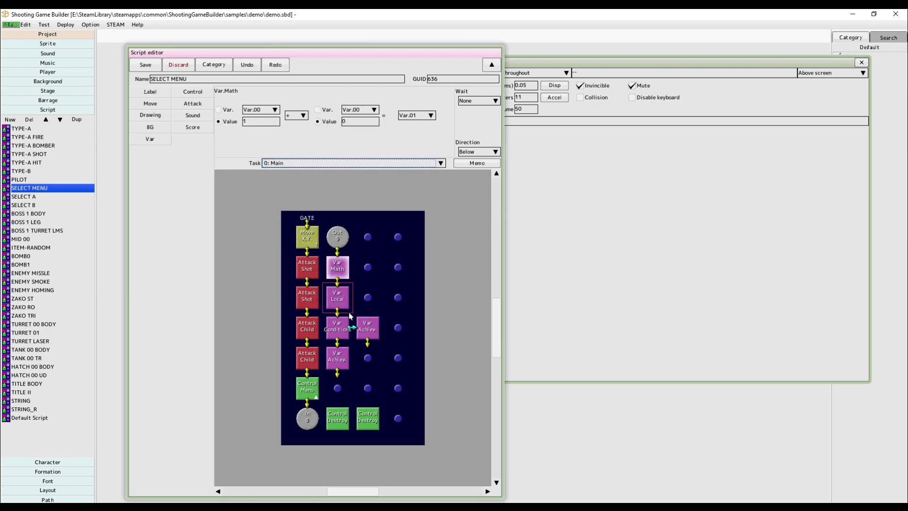
left_click(349, 298)
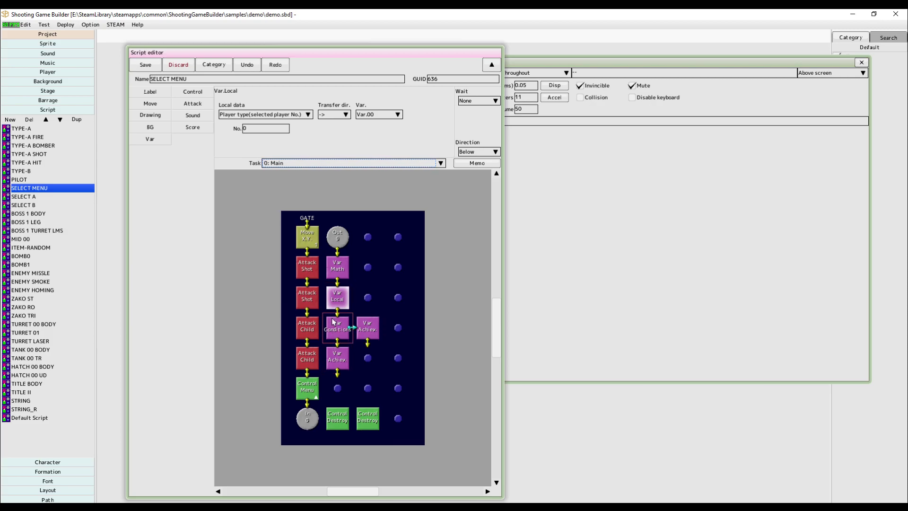
Review the Var Conditions block, which branches right when Var.00 equals 0.
left_click(340, 339)
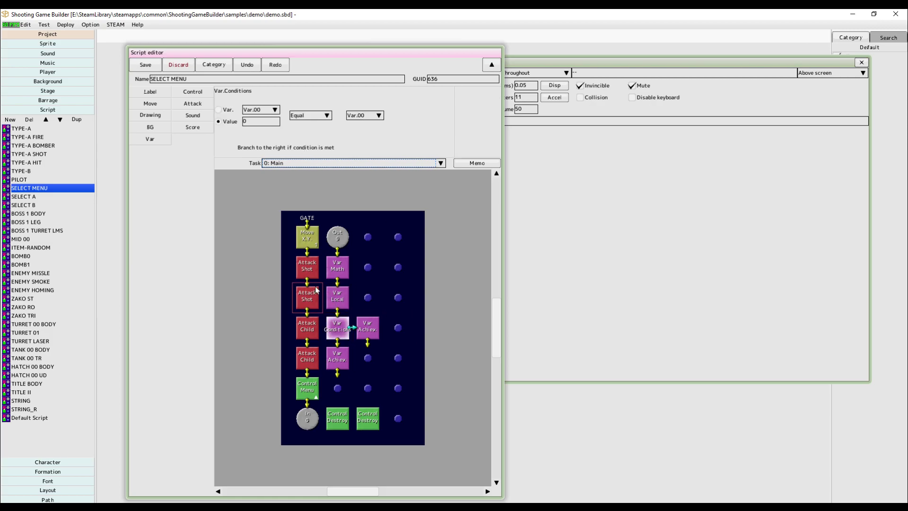
left_click(337, 274)
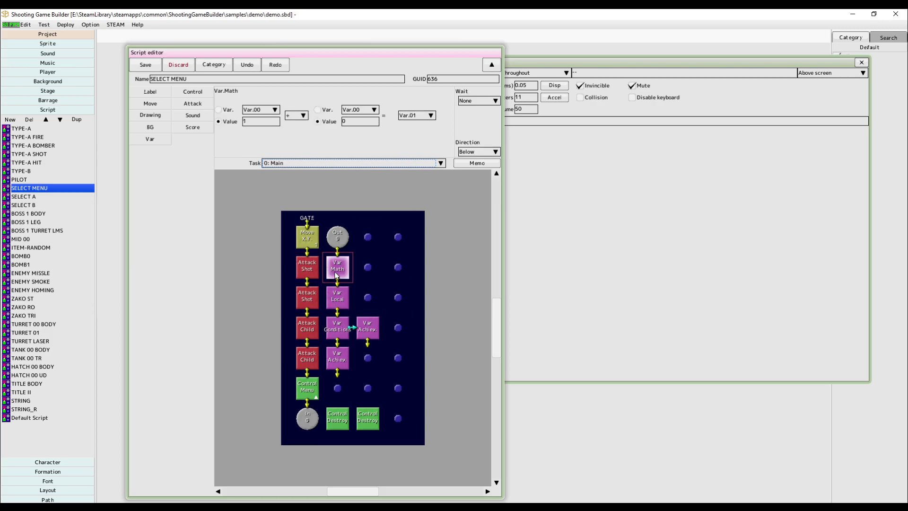
left_click(340, 297)
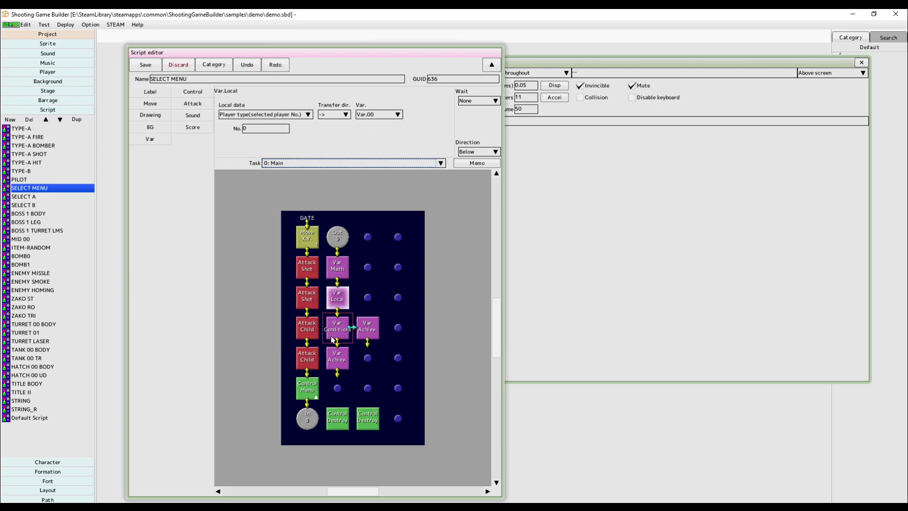
left_click(337, 266)
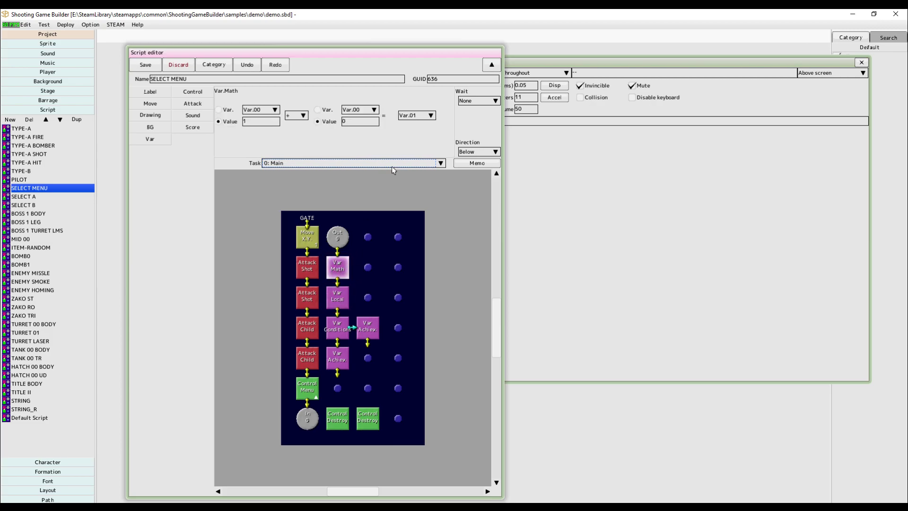
left_click(331, 325)
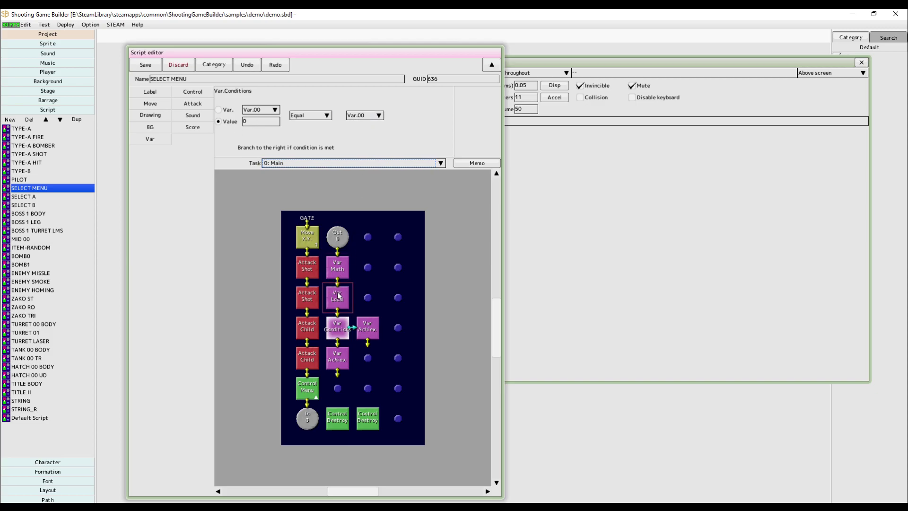
Inspect the Var Achiev. blocks (list indexes 1 and 2), Var Local, Var Conditions and Control Destroy.
left_click(372, 332)
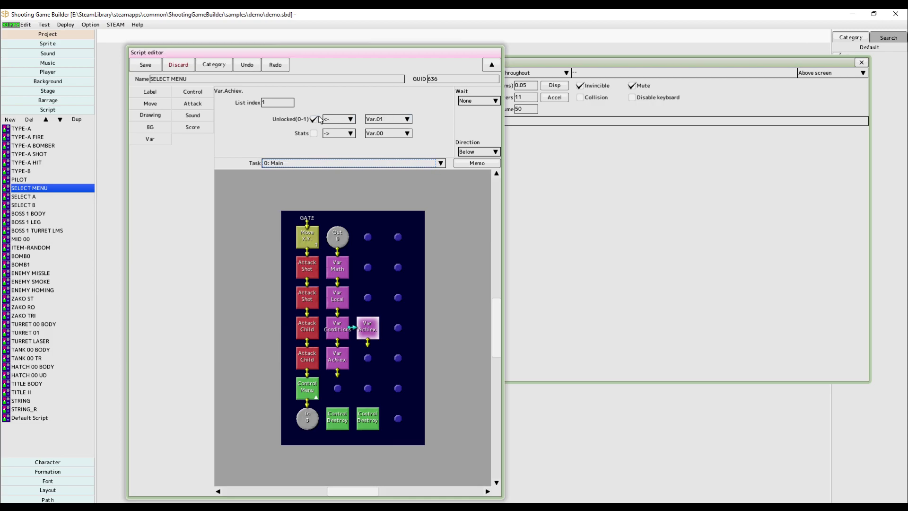
left_click(339, 362)
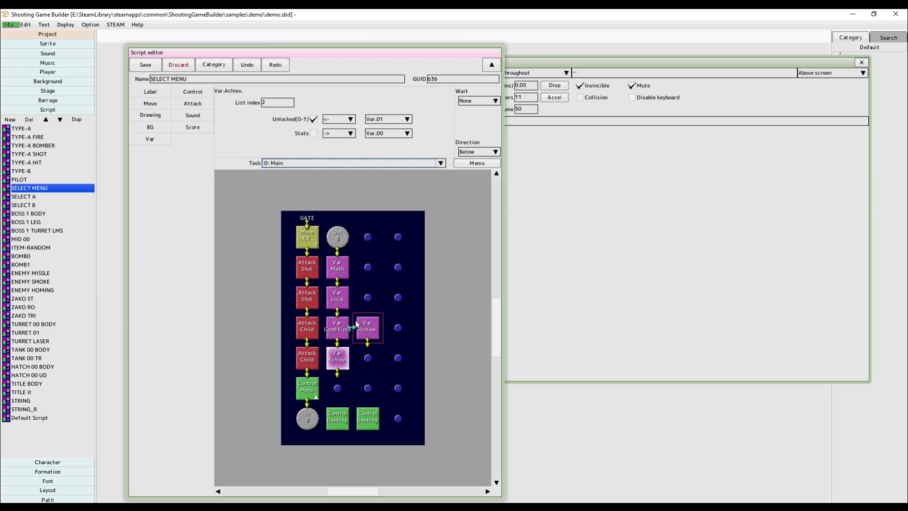
left_click(338, 297)
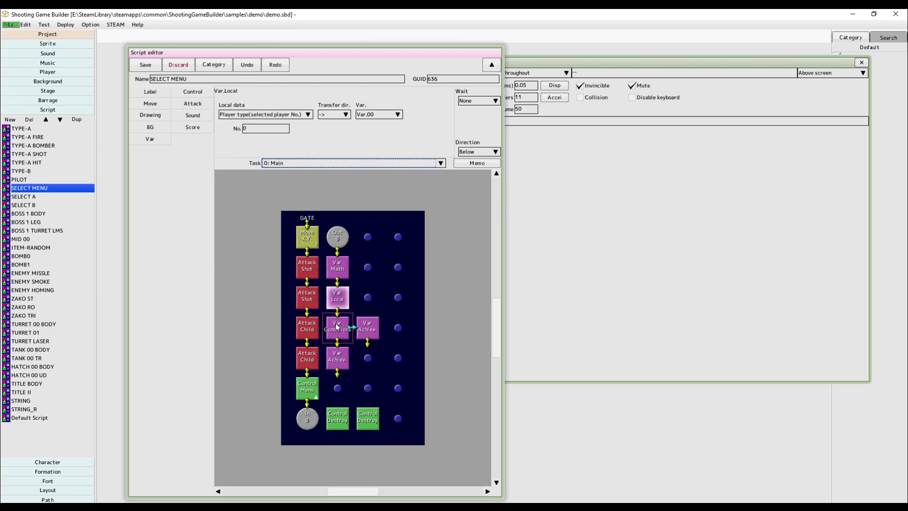
left_click(338, 326)
left_click(338, 359)
left_click(337, 419)
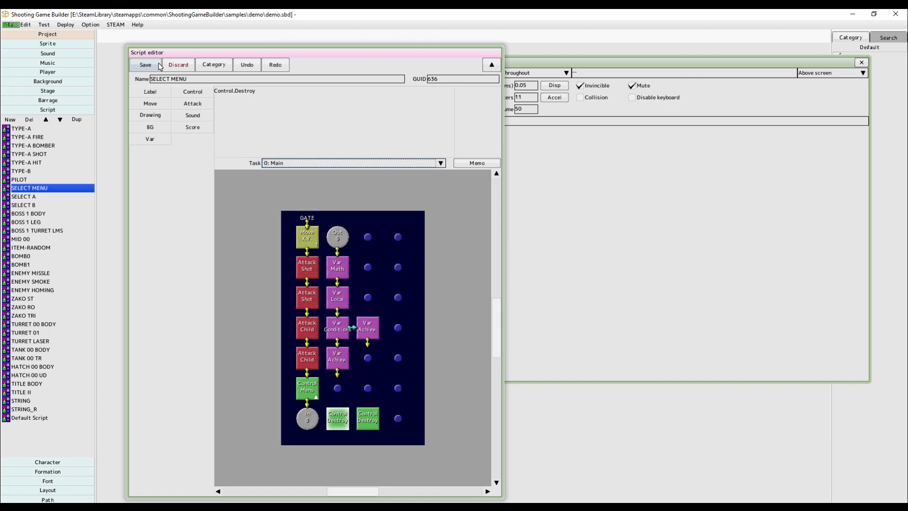
Re-check the condition and achievement blocks, then save the SELECT MENU script and close the editor.
left_click(337, 328)
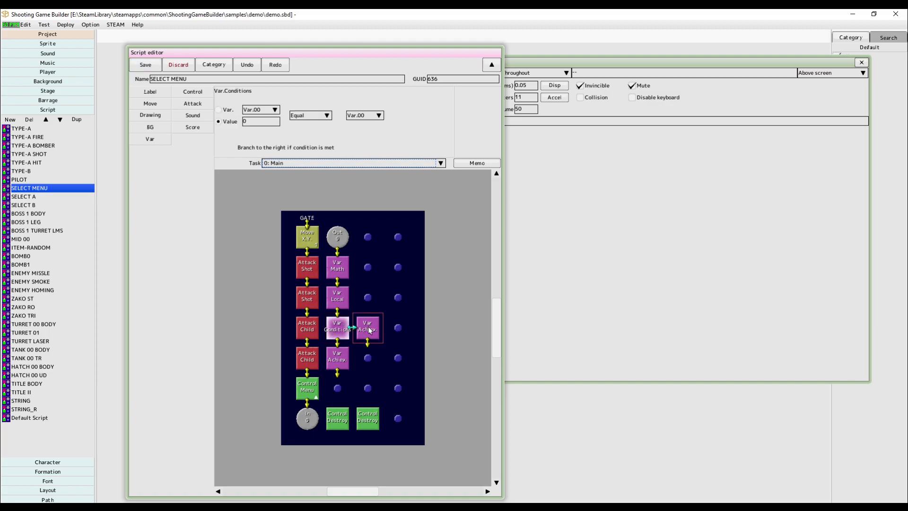
left_click(368, 327)
left_click(345, 360)
left_click(345, 331)
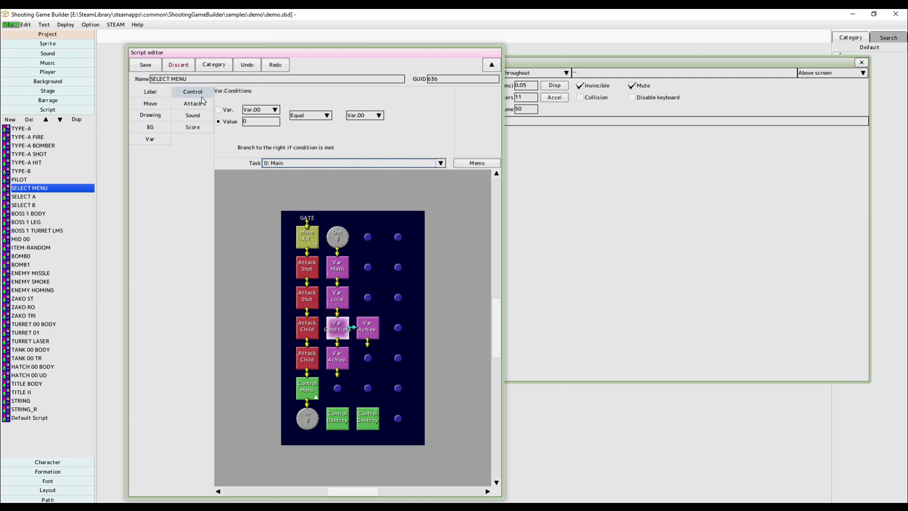
left_click(146, 65)
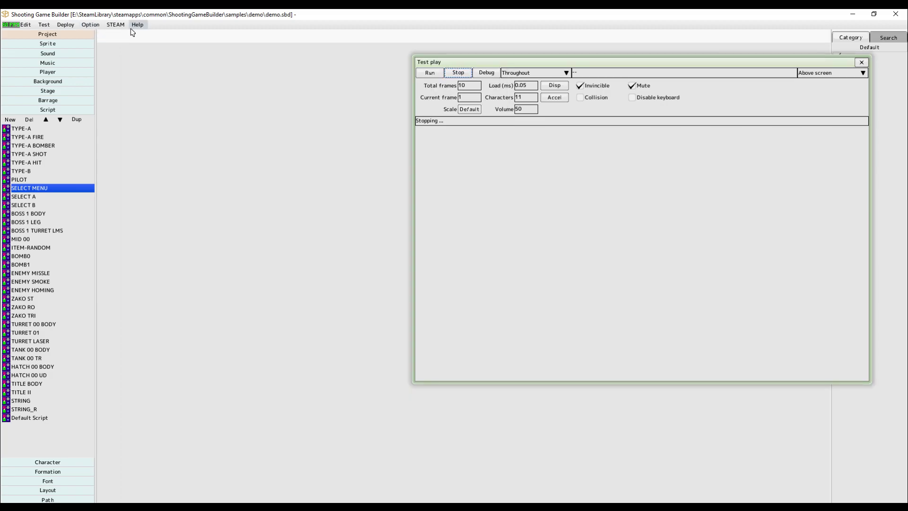
left_click(137, 26)
mouse_move(27, 28)
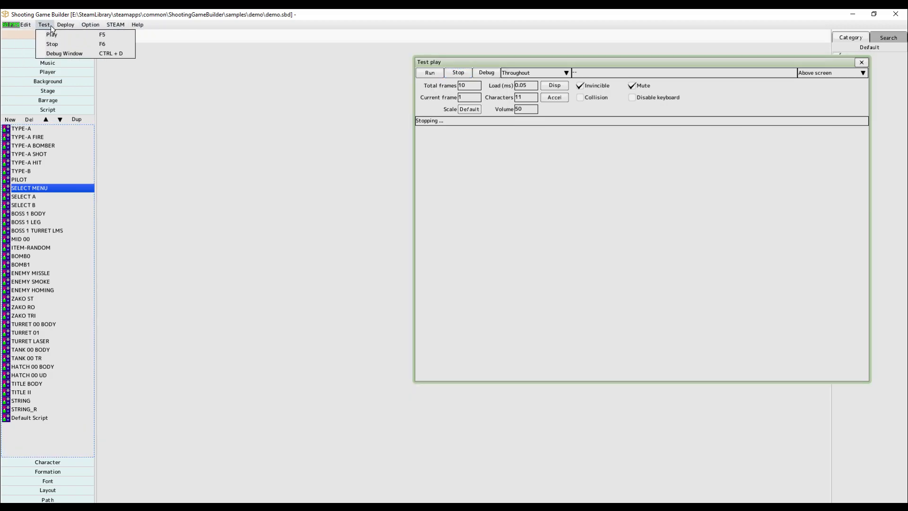
mouse_move(66, 27)
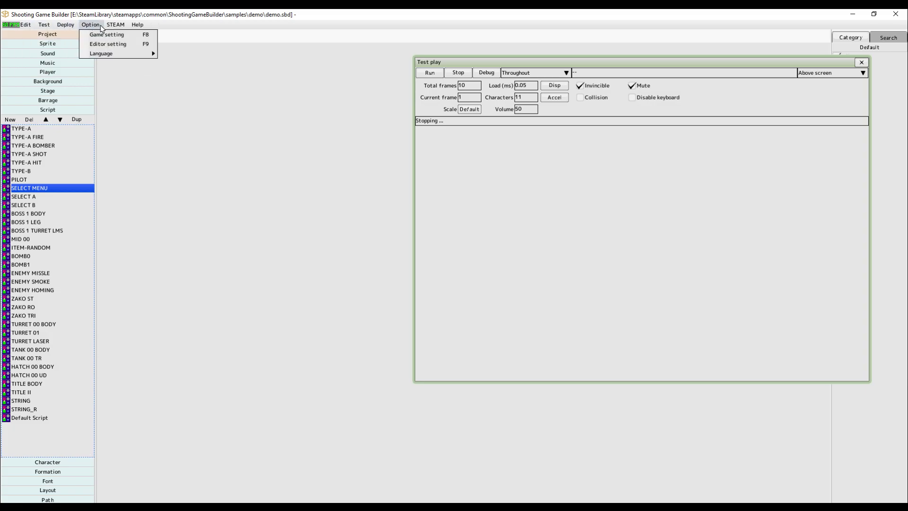
left_click(105, 34)
left_click(555, 164)
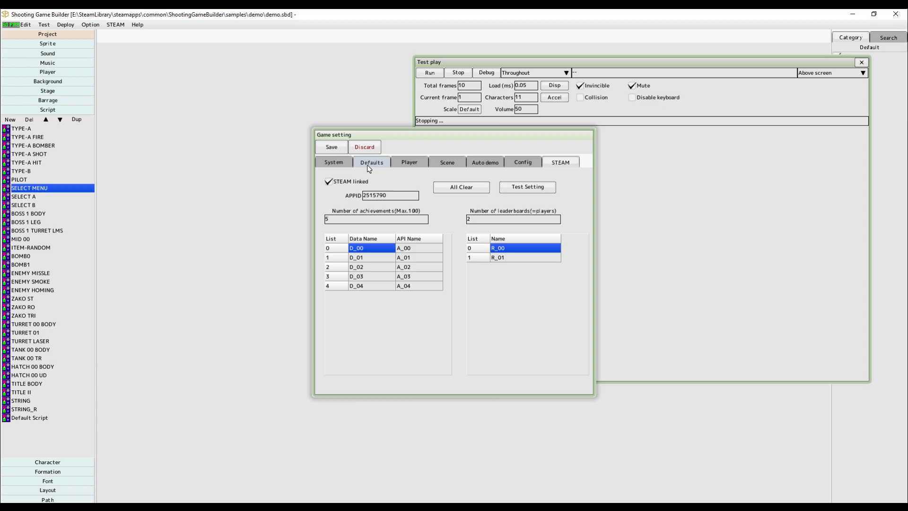
left_click(333, 146)
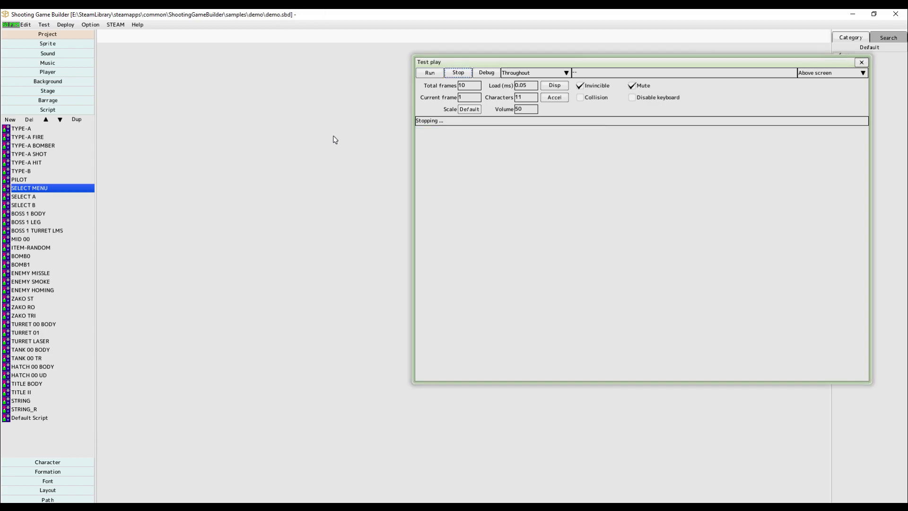
Start test-playing the demo game from the Test play window.
left_click(429, 72)
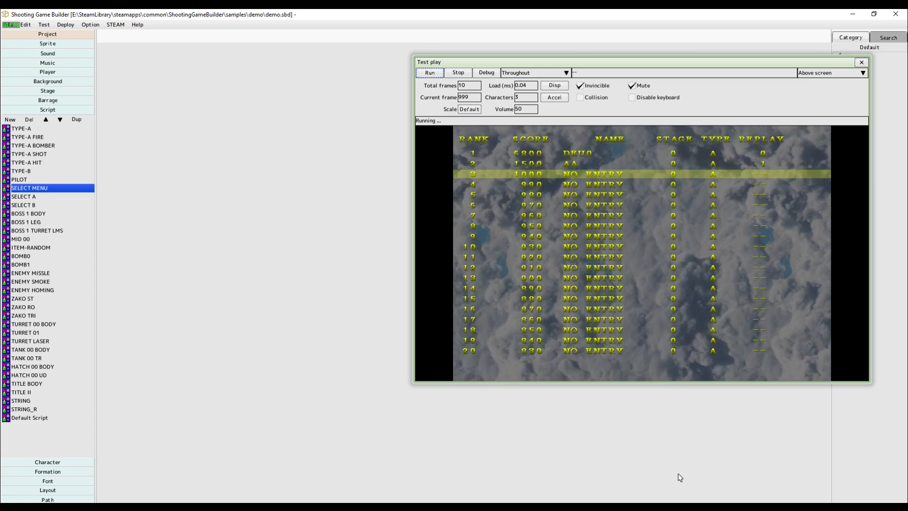
Bring Steam's library to the front and open the G-Scramble game page.
mouse_move(654, 507)
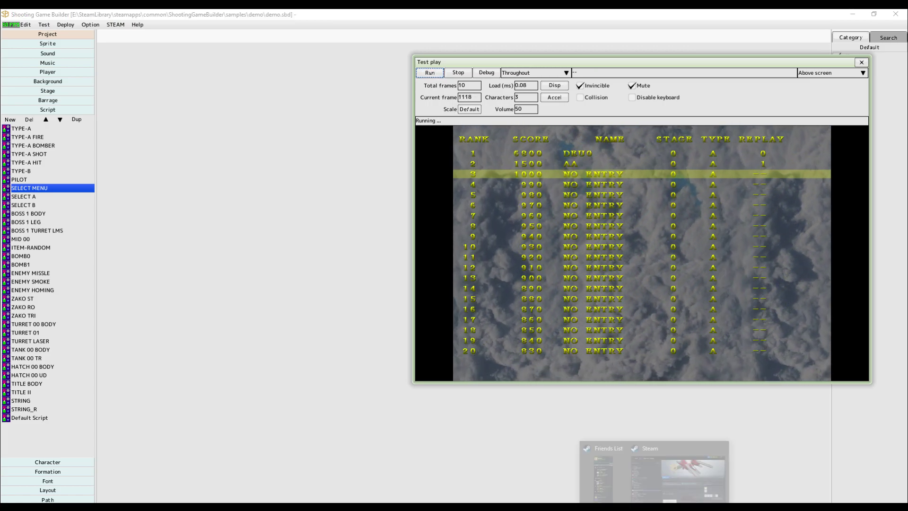
left_click(670, 465)
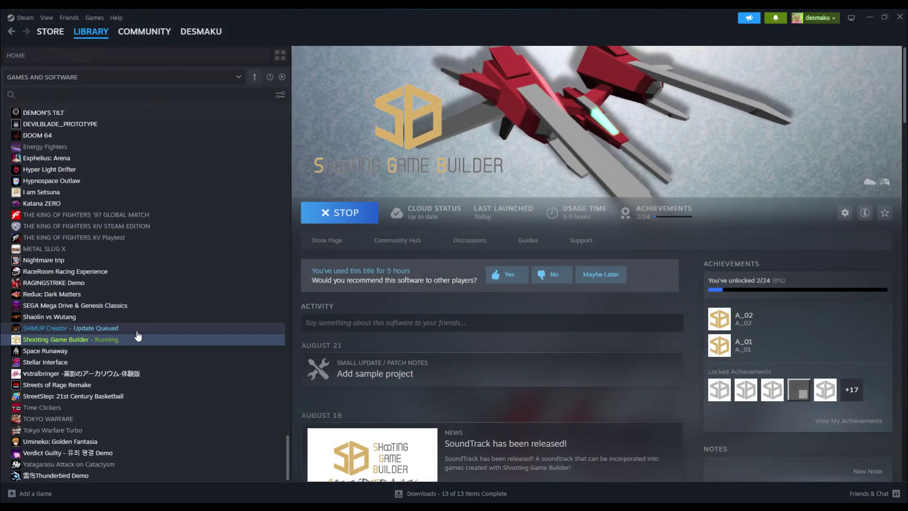
scroll(144, 328, "up", 10)
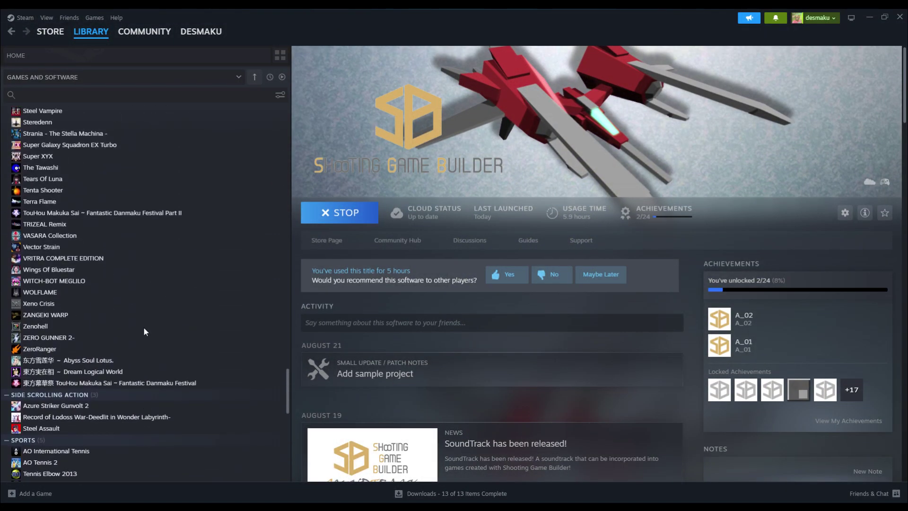
scroll(143, 327, "up", 15)
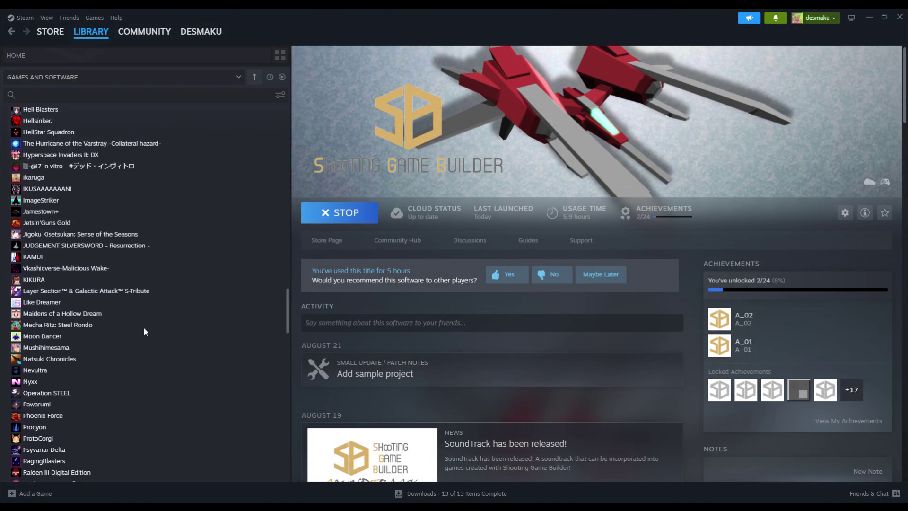
scroll(144, 328, "up", 5)
scroll(78, 226, "down", 5)
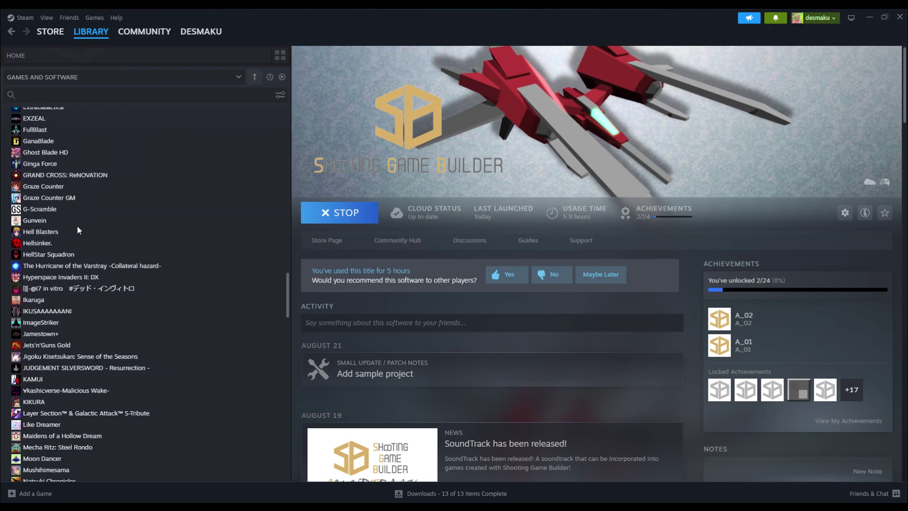
left_click(47, 210)
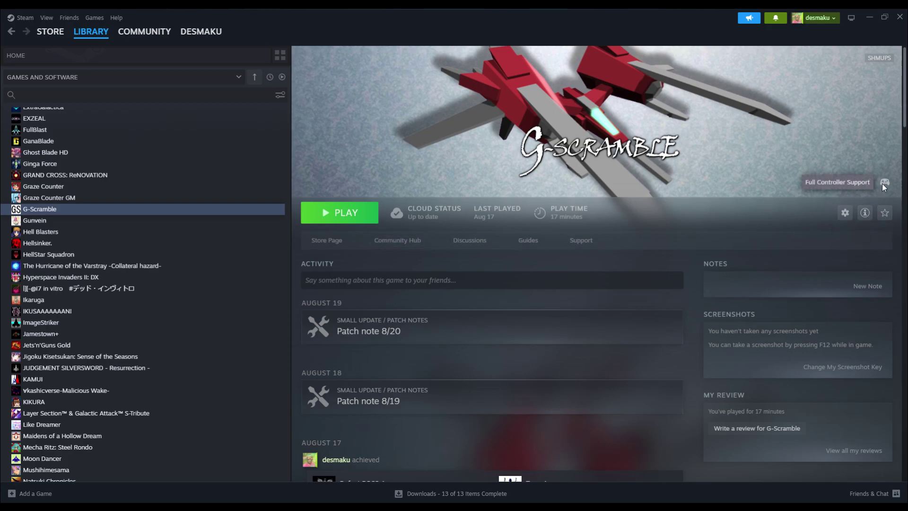
View the full list of G-Scramble's five unlocked achievements.
scroll(660, 288, "down", 1)
scroll(660, 288, "down", 2)
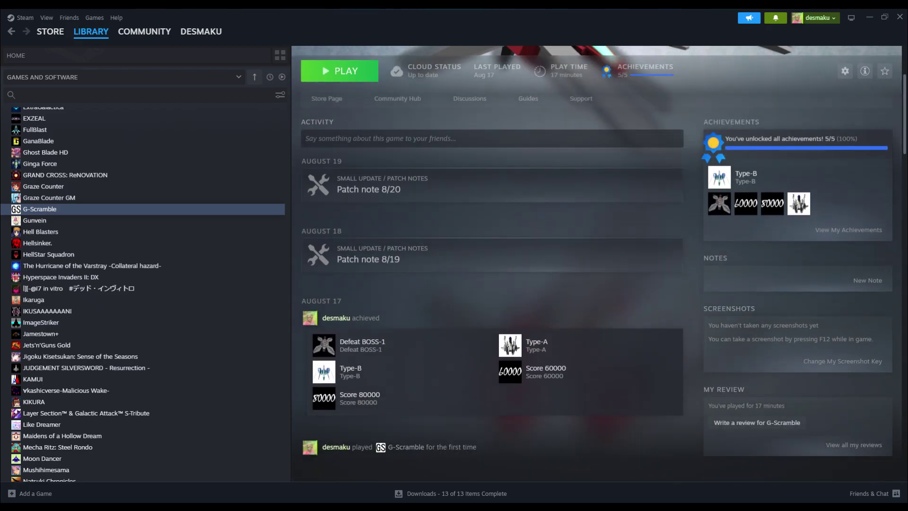
left_click(844, 230)
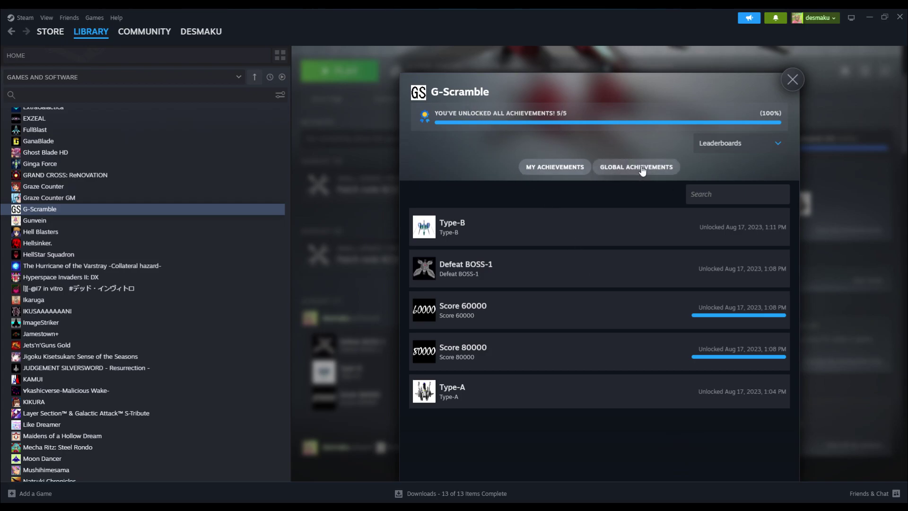
left_click(726, 143)
Open G-Scramble's Global Leaderboards and scroll through the Type-A rankings topped by 103,400.
left_click(731, 169)
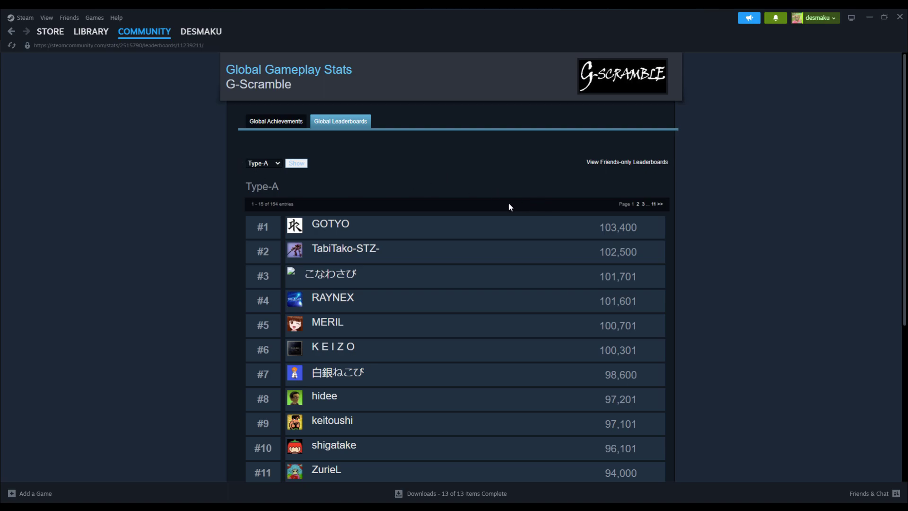
scroll(383, 267, "down", 5)
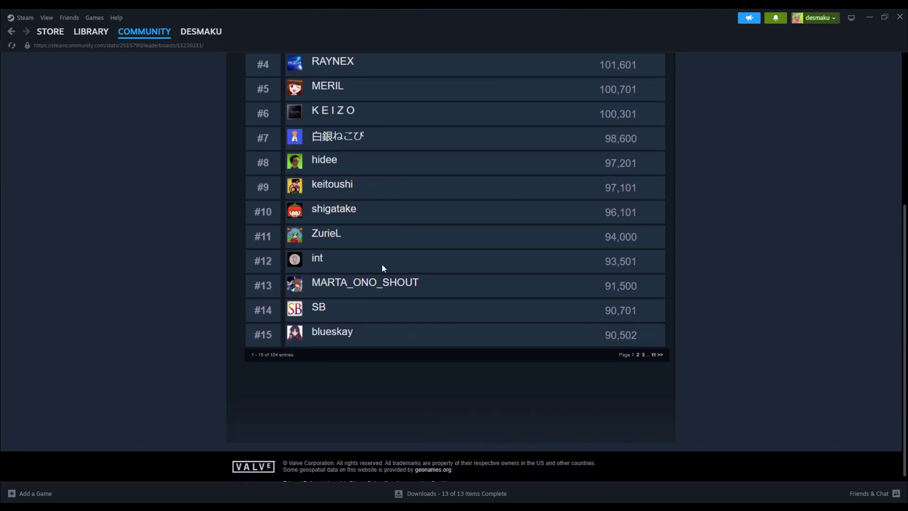
scroll(382, 263, "up", 5)
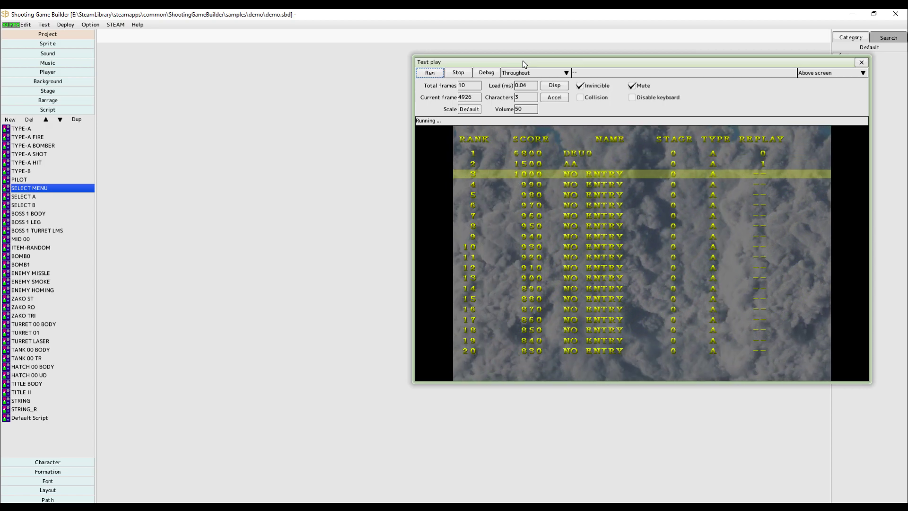
Stop the running test play and open the Game setting dialog.
left_click(458, 72)
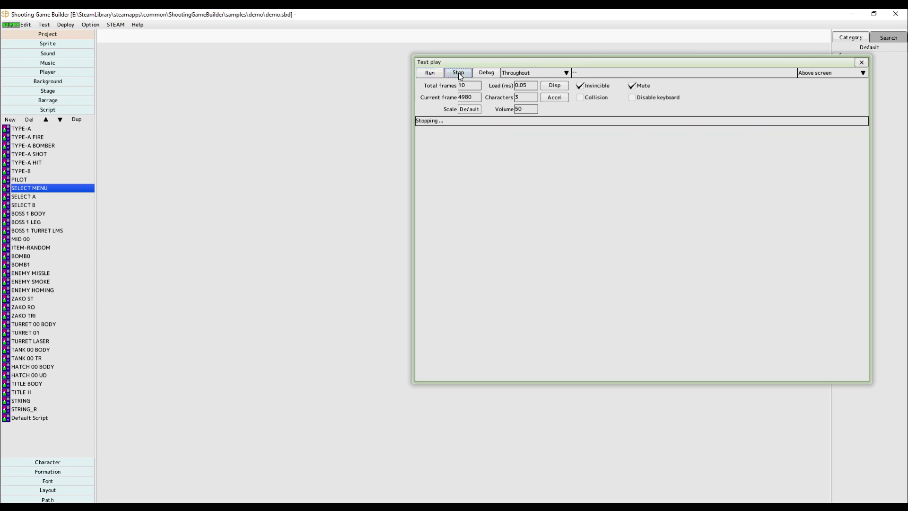
left_click(18, 24)
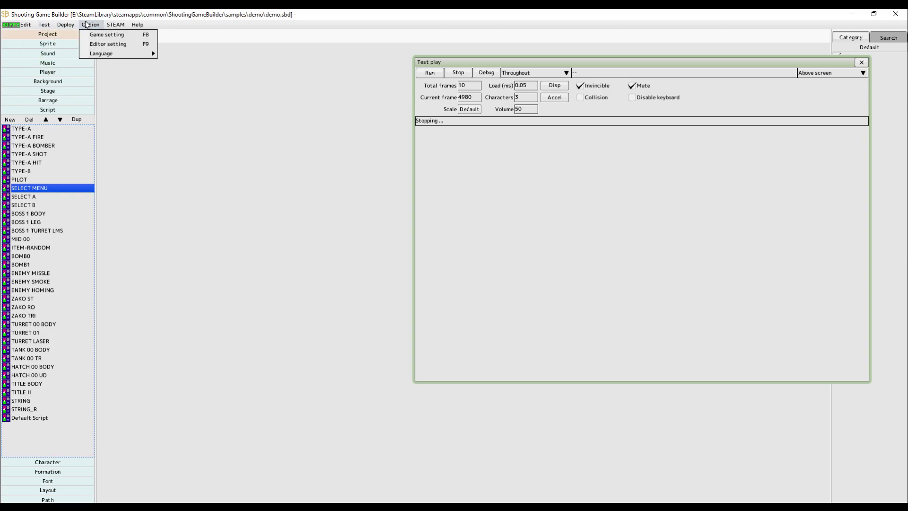
left_click(100, 34)
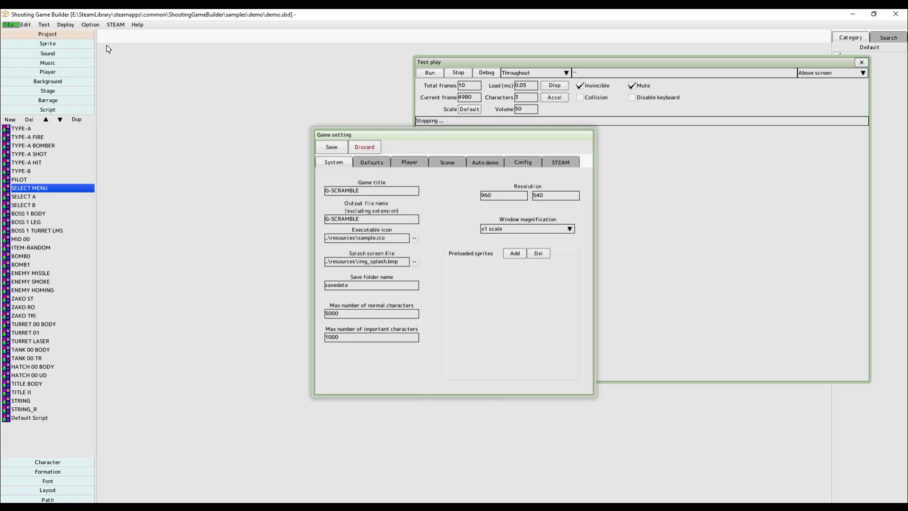
Review the STEAM settings: 5 achievements and 2 leaderboards with their names.
left_click(565, 164)
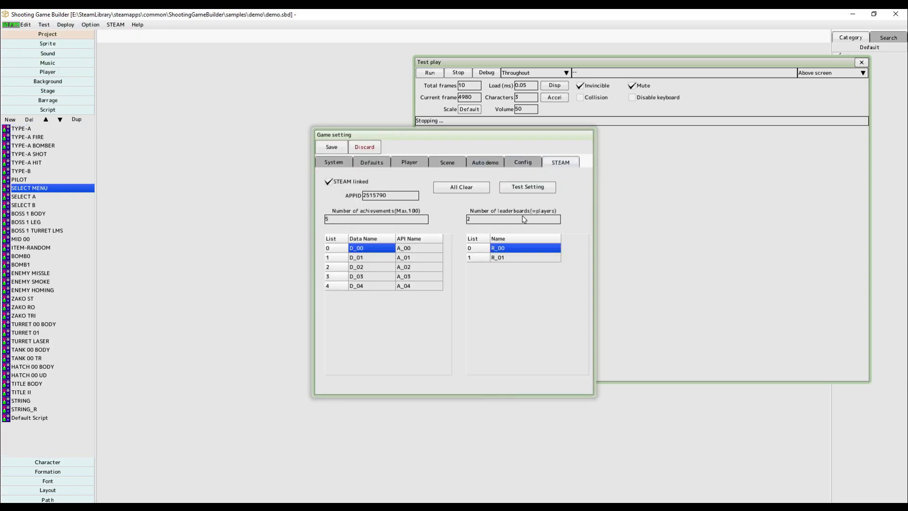
left_click(487, 220)
left_click(484, 250)
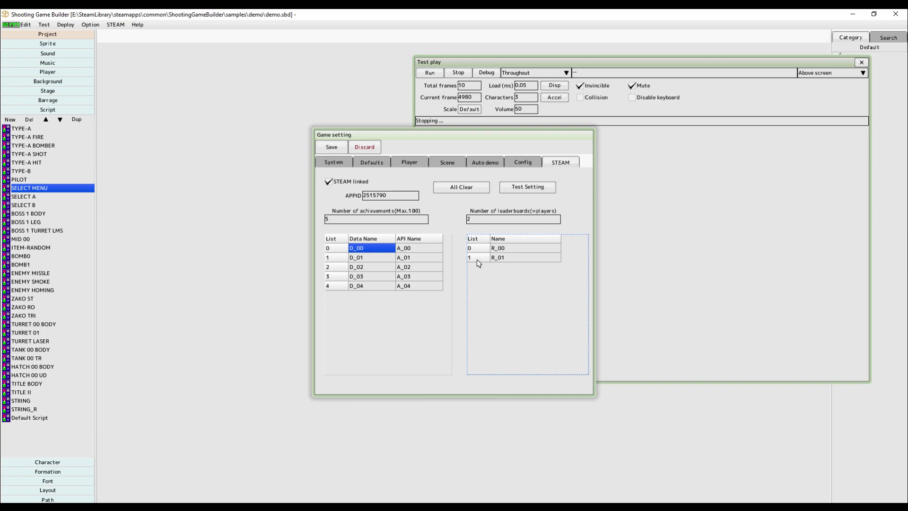
Check players TYPE-A and TYPE-B on the Player tab, then return to Steam's leaderboard page.
left_click(410, 163)
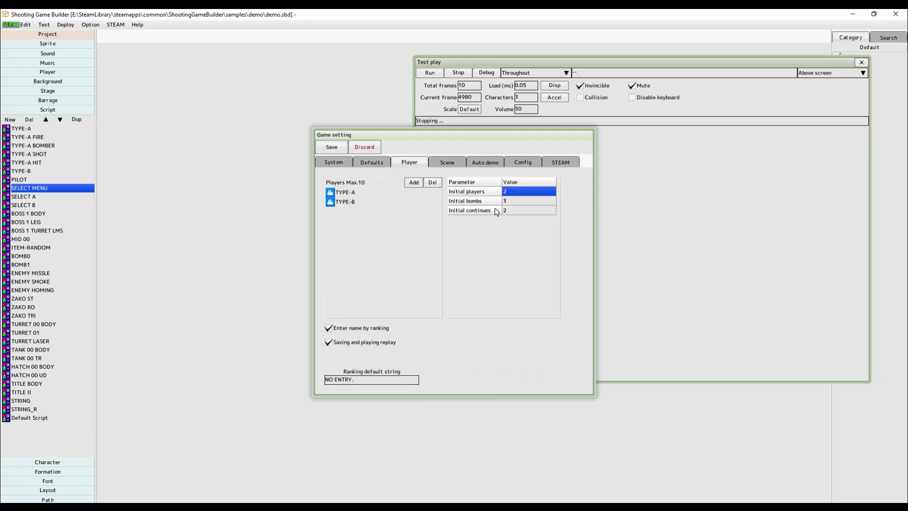
left_click(363, 193)
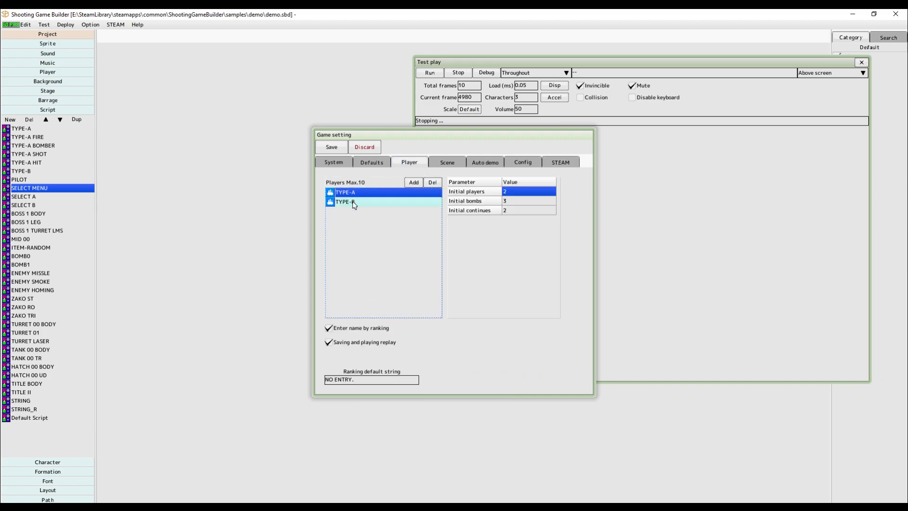
left_click(355, 204)
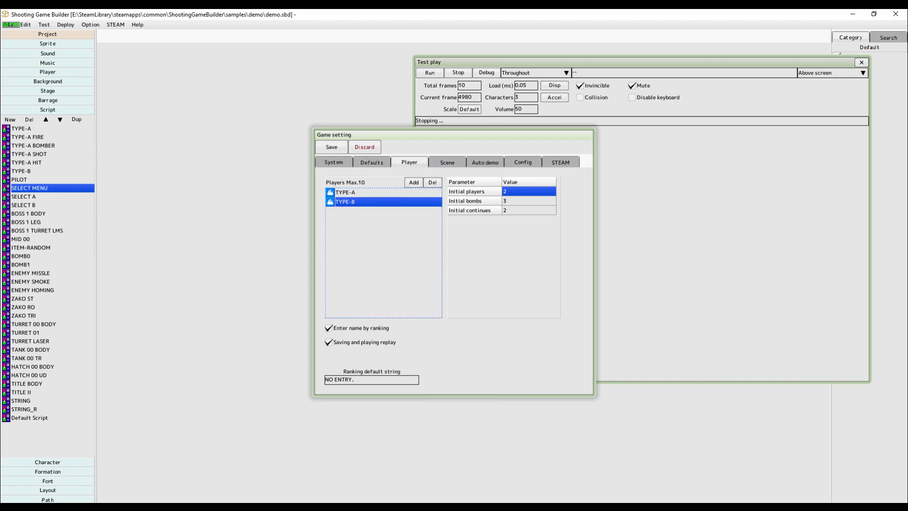
left_click(654, 507)
left_click(677, 475)
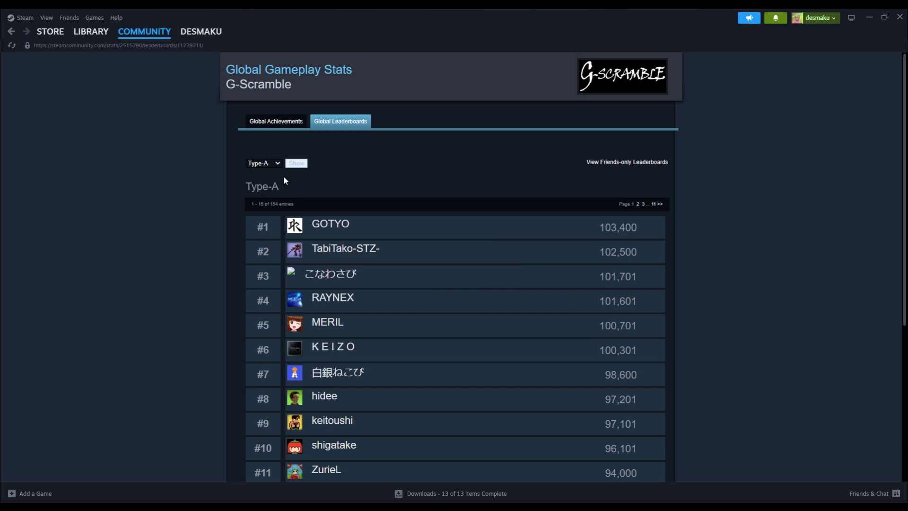
Switch the G-Scramble global leaderboard from Type-A to Type-B and show its rankings.
scroll(263, 268, "down", 3)
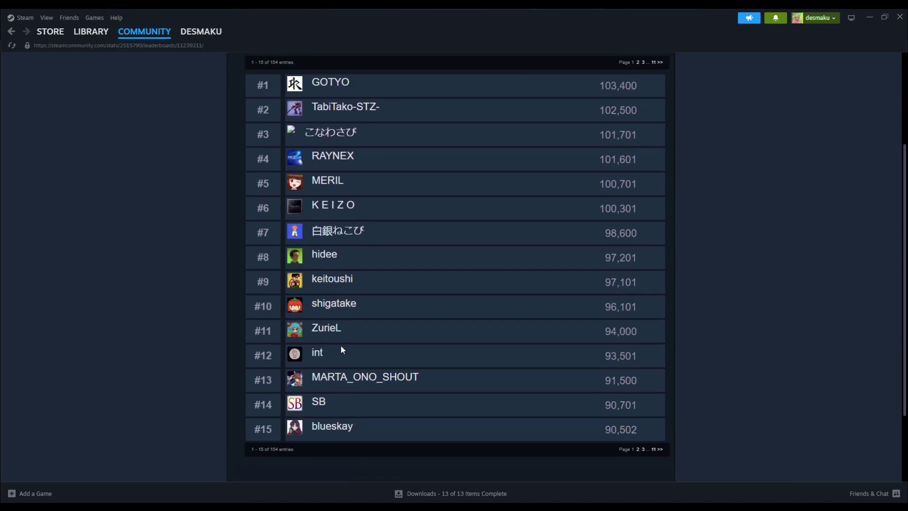
scroll(342, 349, "up", 1)
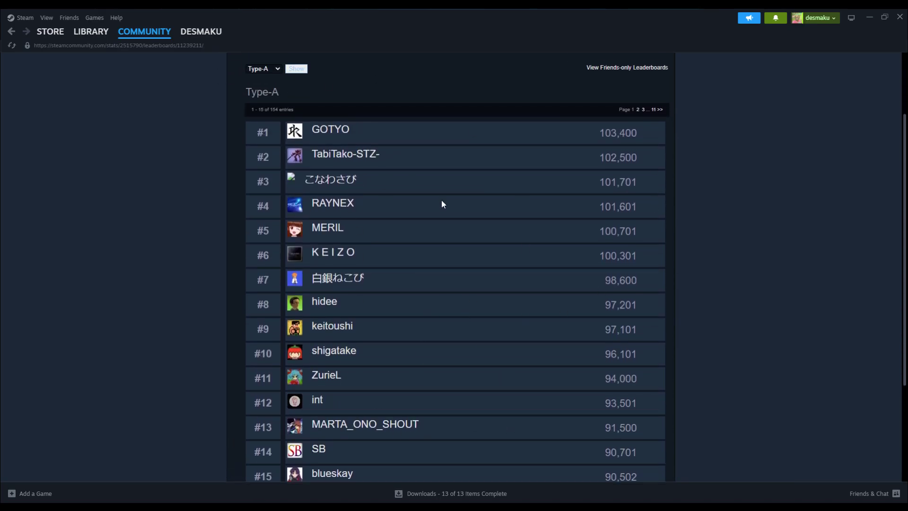
scroll(334, 283, "up", 2)
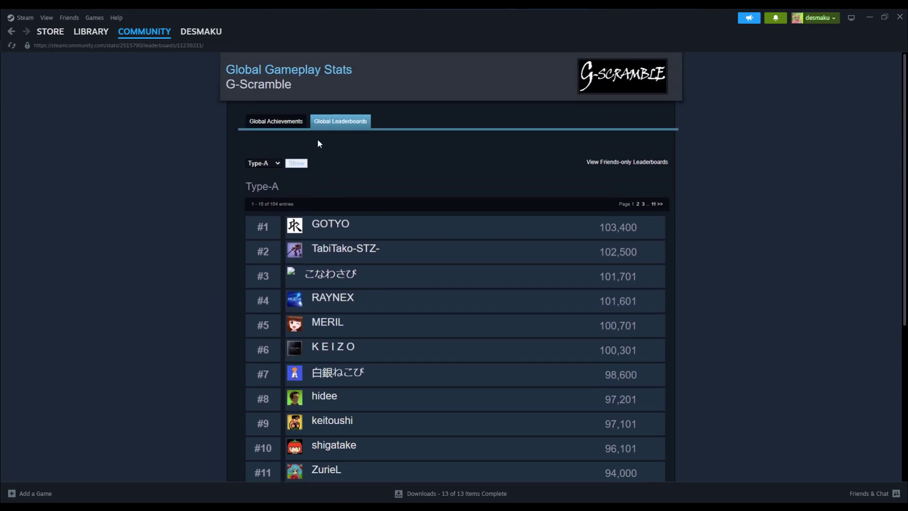
left_click(259, 164)
left_click(264, 180)
left_click(297, 164)
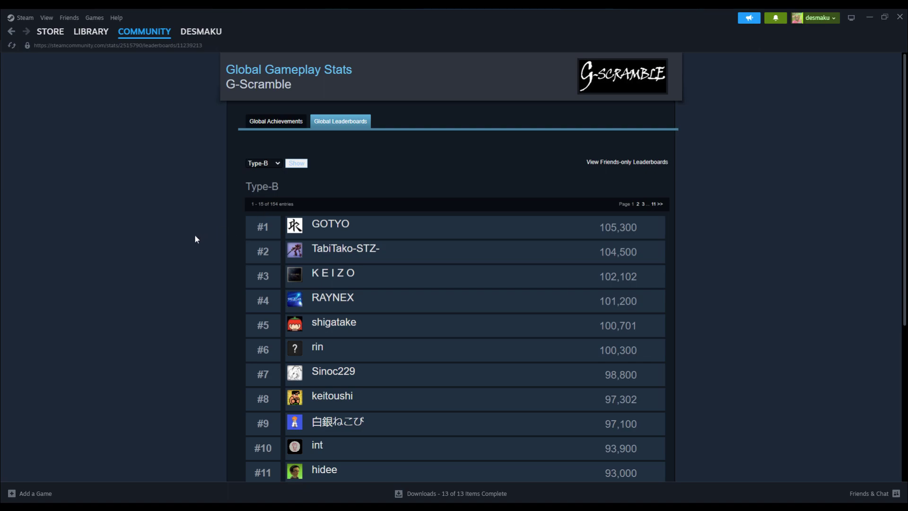
Browse page 2 of the Type-B rankings, then return to page 1.
scroll(195, 236, "down", 4)
scroll(195, 234, "up", 4)
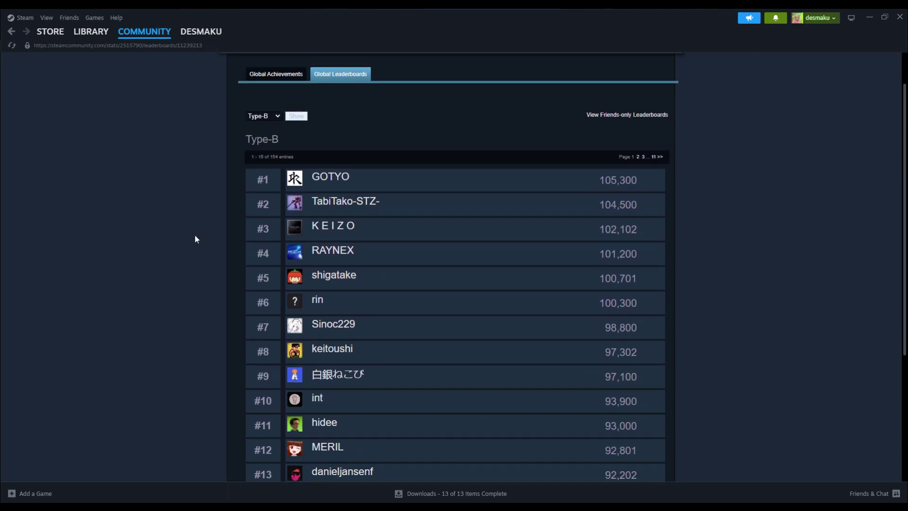
scroll(408, 322, "down", 3)
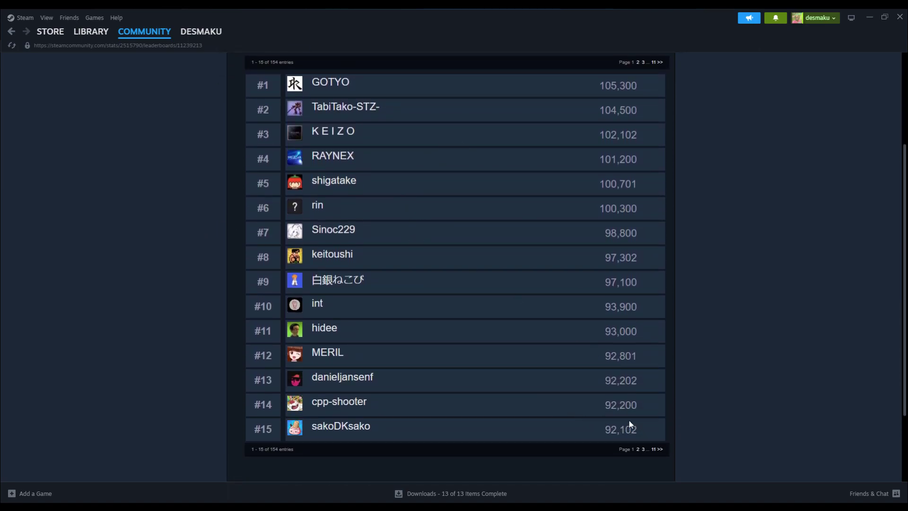
left_click(637, 449)
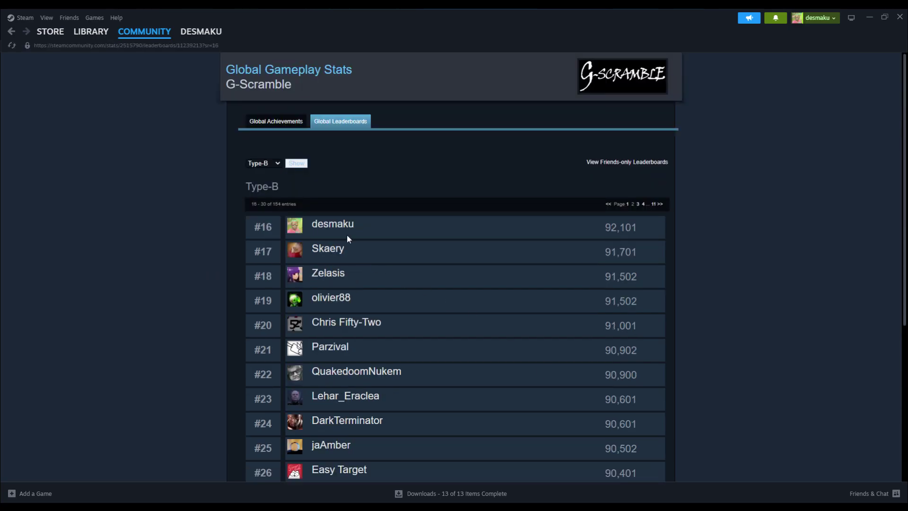
scroll(349, 227, "down", 1)
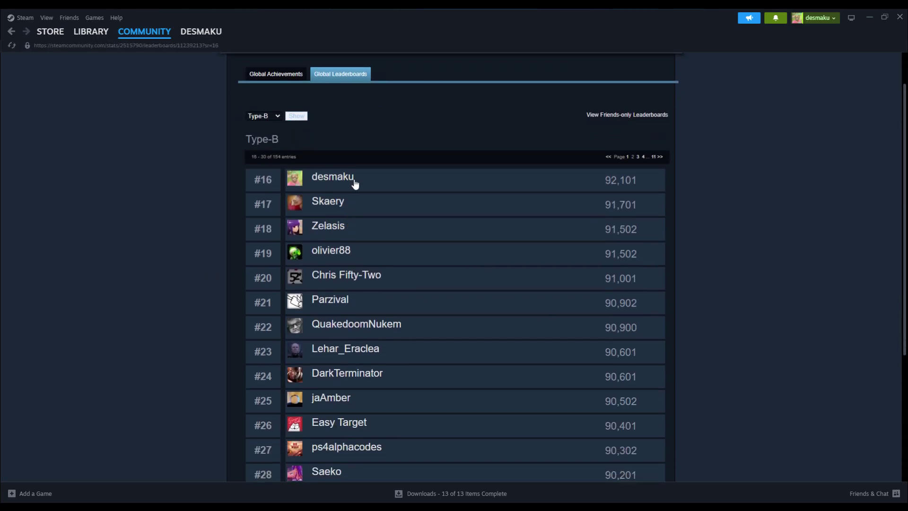
left_click(627, 156)
scroll(364, 299, "down", 2)
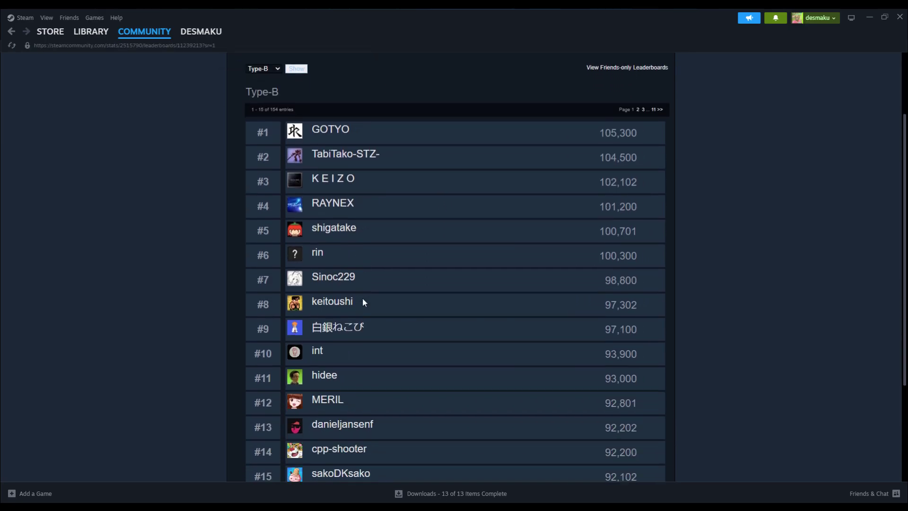
scroll(364, 300, "up", 2)
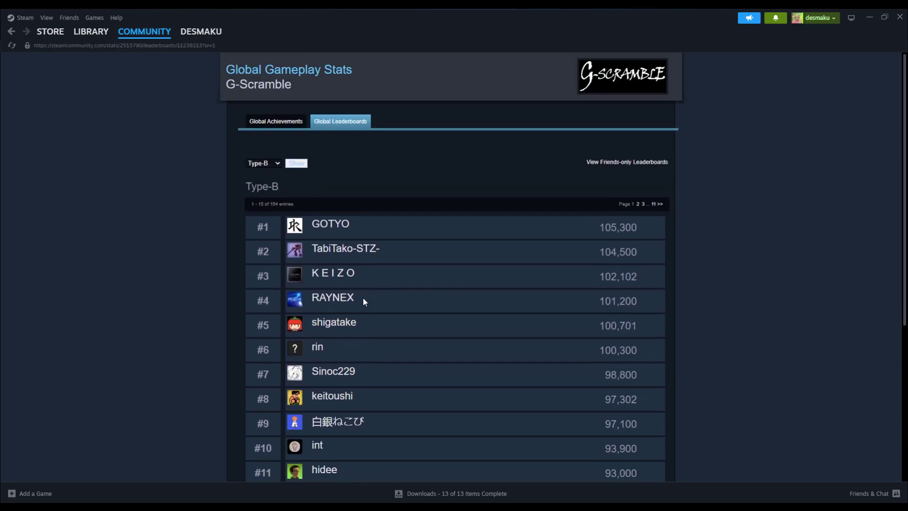
left_click(273, 166)
left_click(265, 174)
scroll(483, 284, "down", 3)
scroll(480, 289, "down", 2)
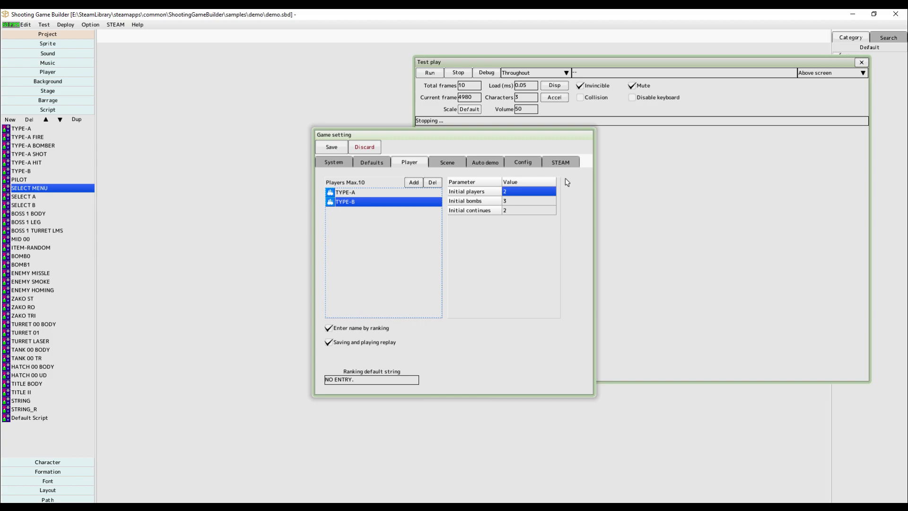
Return to the builder's Game setting STEAM page listing 5 achievements and 2 leaderboards.
left_click(563, 163)
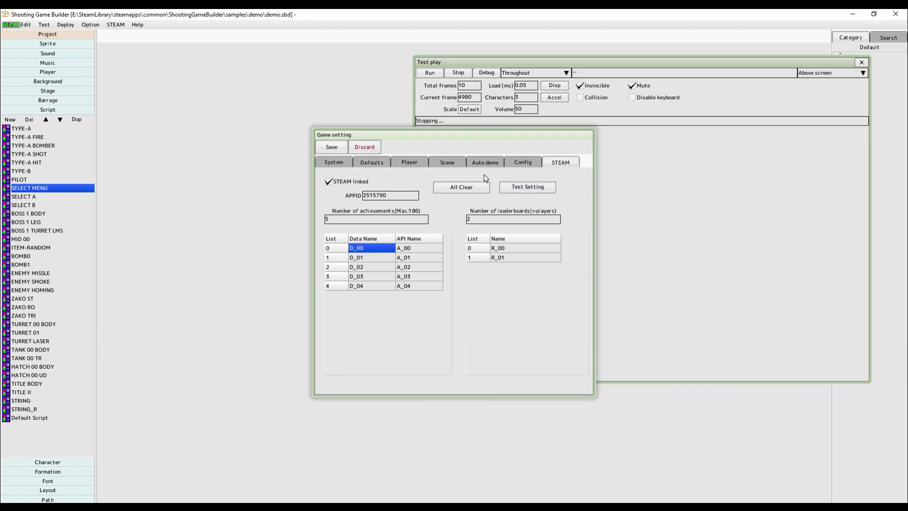
Save the game settings and open the BOSS 1 BODY script to view its blocks.
left_click(337, 146)
double_click(47, 215)
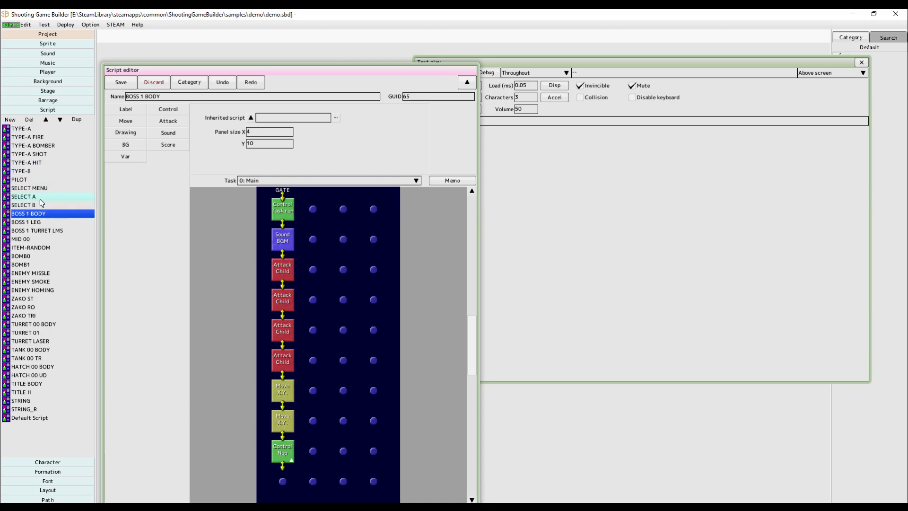
scroll(332, 265, "down", 1)
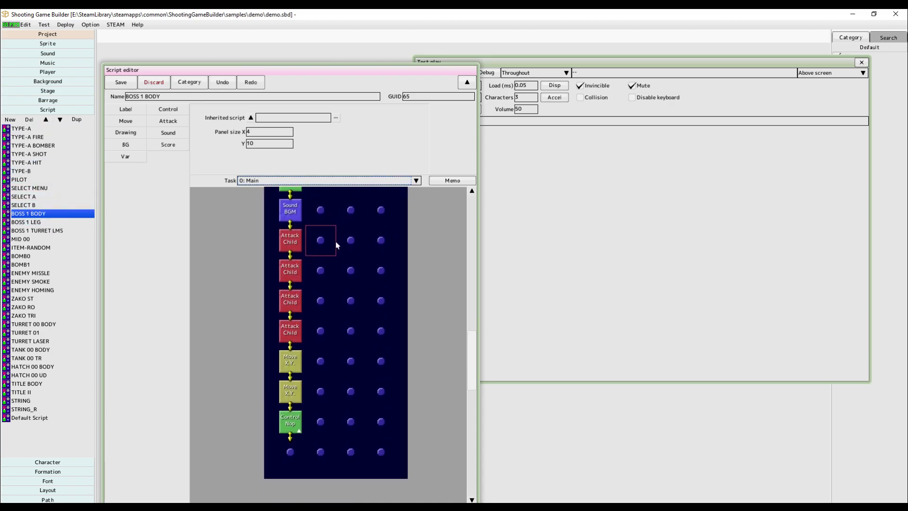
scroll(338, 245, "up", 1)
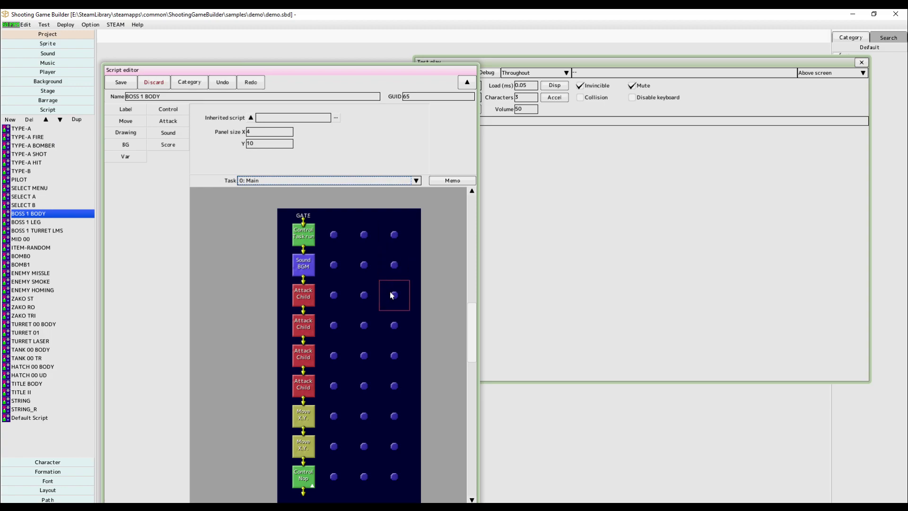
scroll(361, 335, "down", 1)
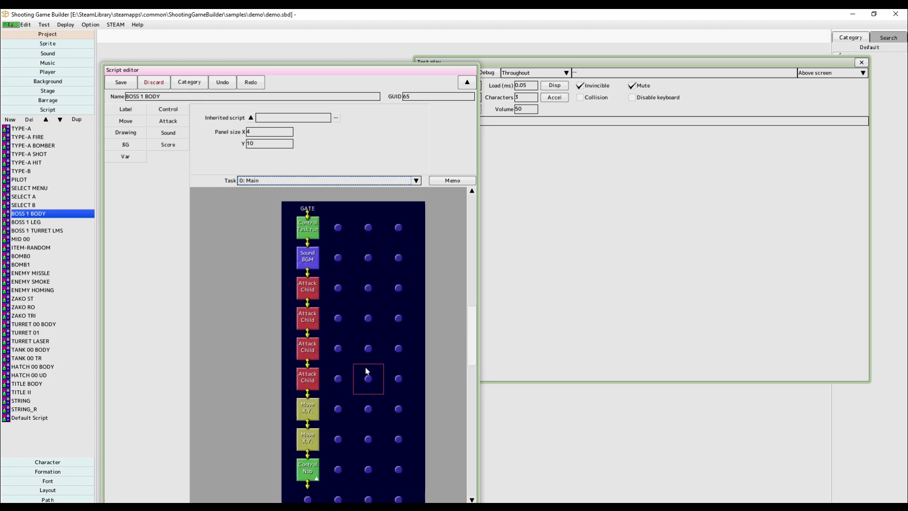
left_click(326, 183)
left_click(291, 297)
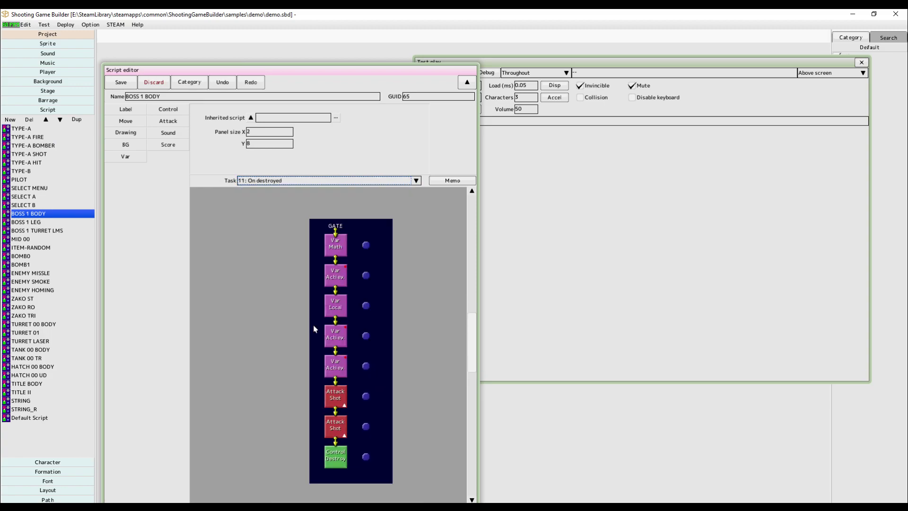
left_click(345, 247)
left_click(336, 275)
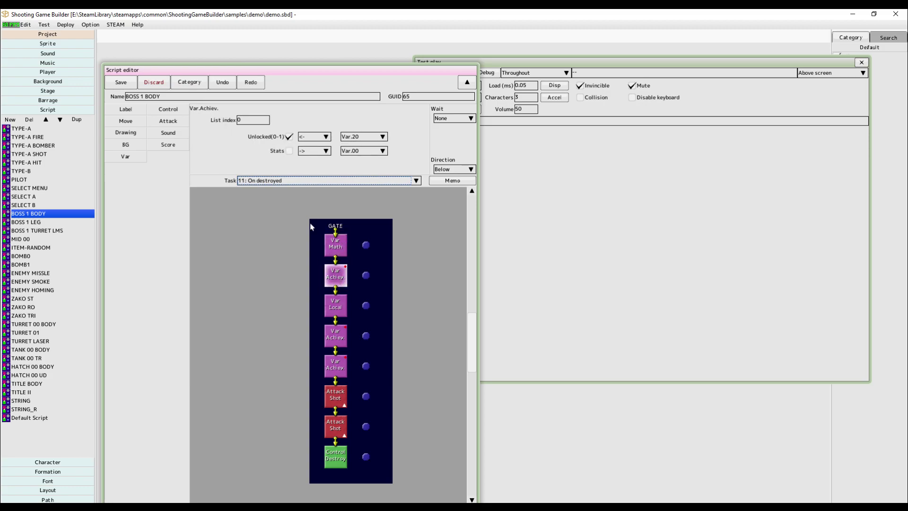
left_click(335, 245)
left_click(335, 305)
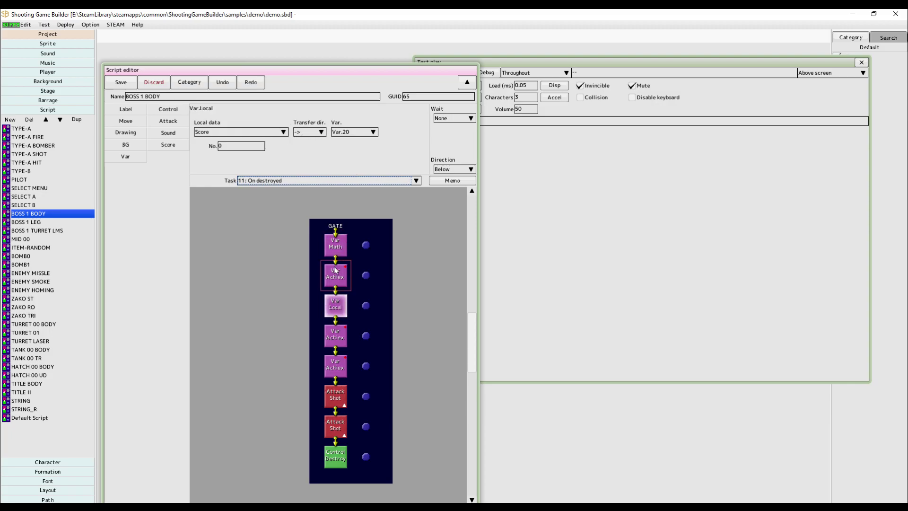
left_click(337, 338)
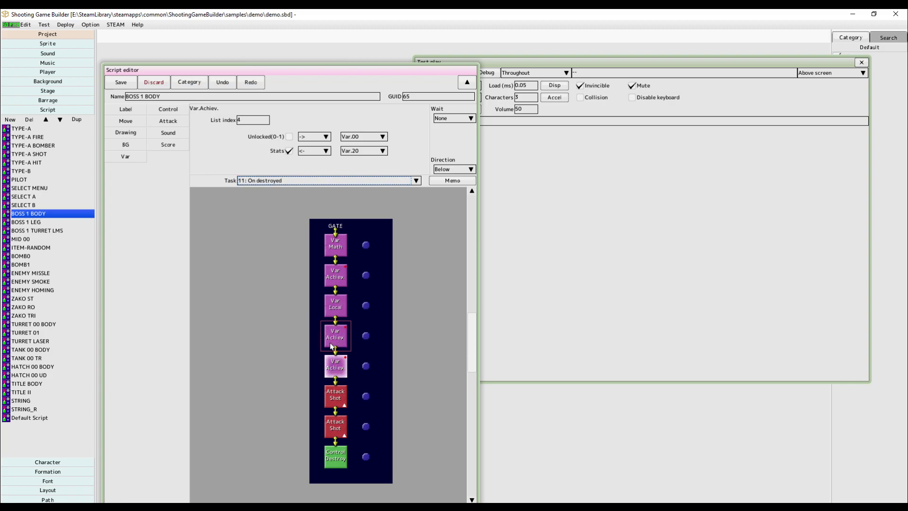
key("Down")
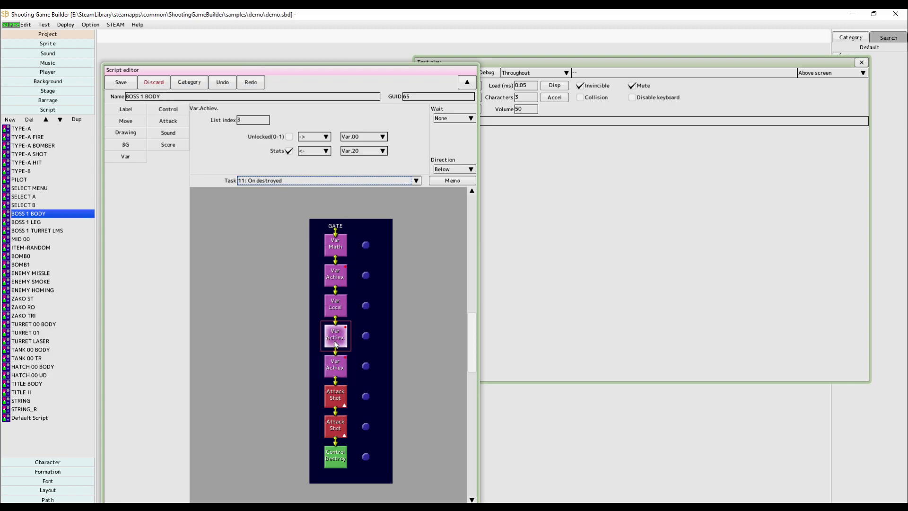
key("Up")
key("Up")
left_click(338, 337)
left_click(337, 366)
left_click(338, 338)
left_click(341, 364)
left_click(338, 338)
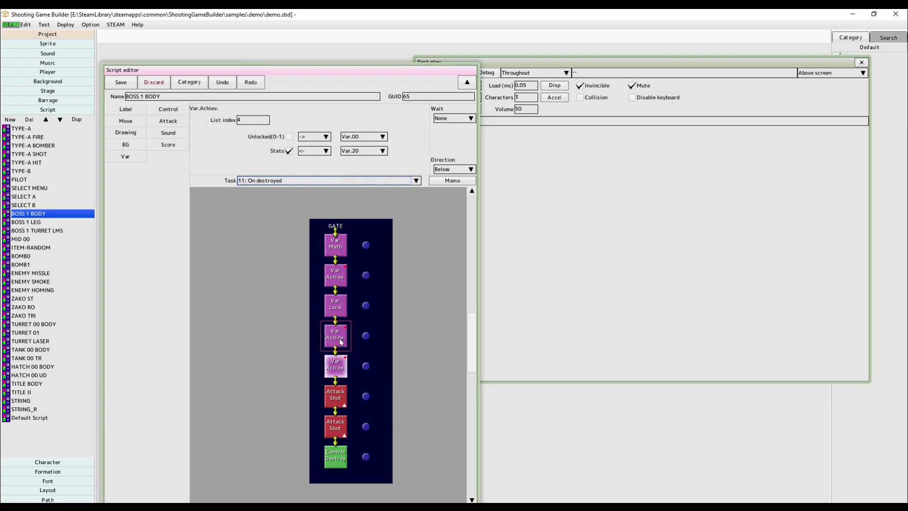
left_click(343, 361)
left_click(70, 27)
left_click(93, 35)
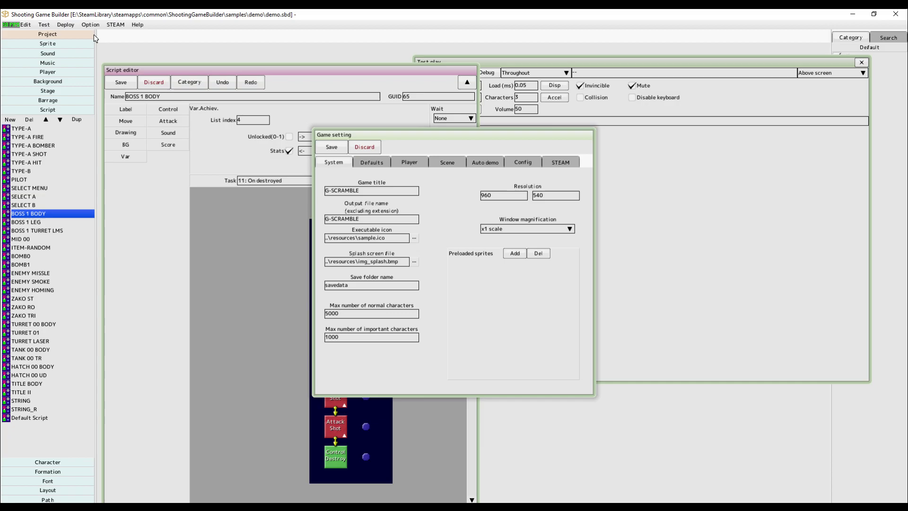
left_click(544, 163)
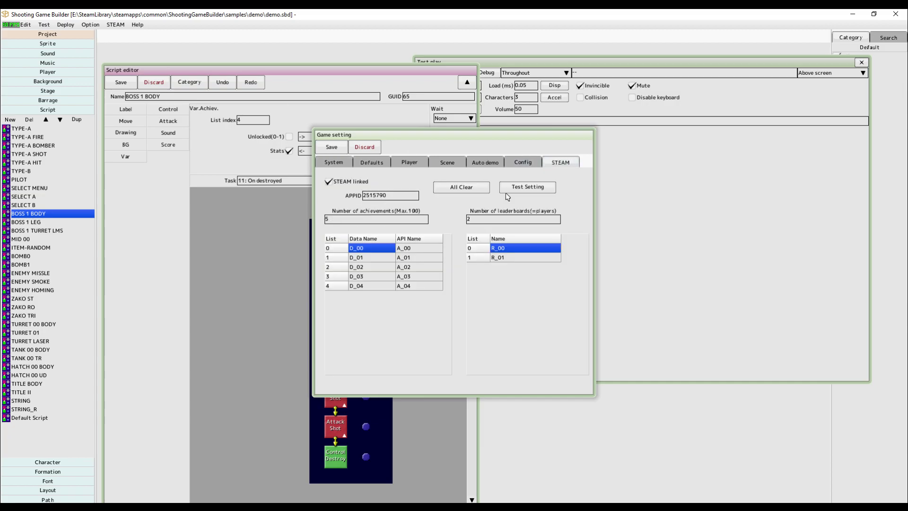
left_click(359, 275)
left_click(360, 294)
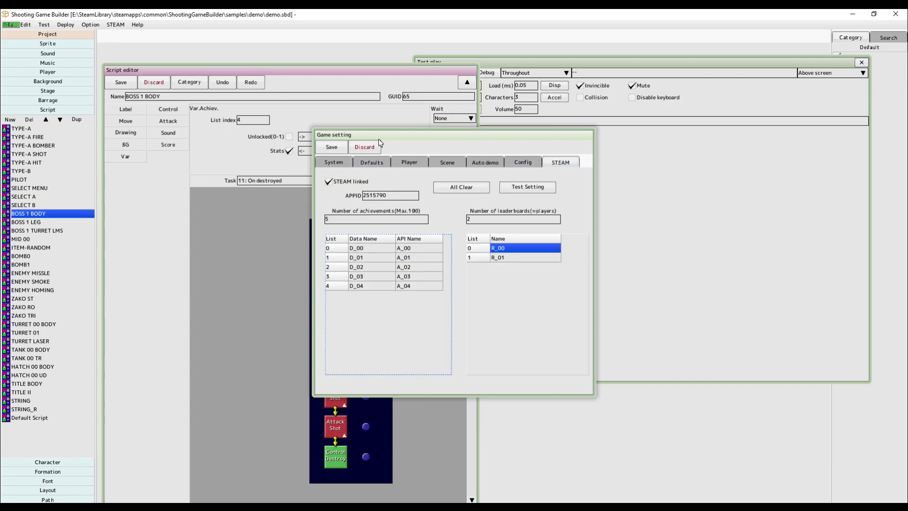
left_click_drag(383, 136, 526, 114)
left_click(524, 255)
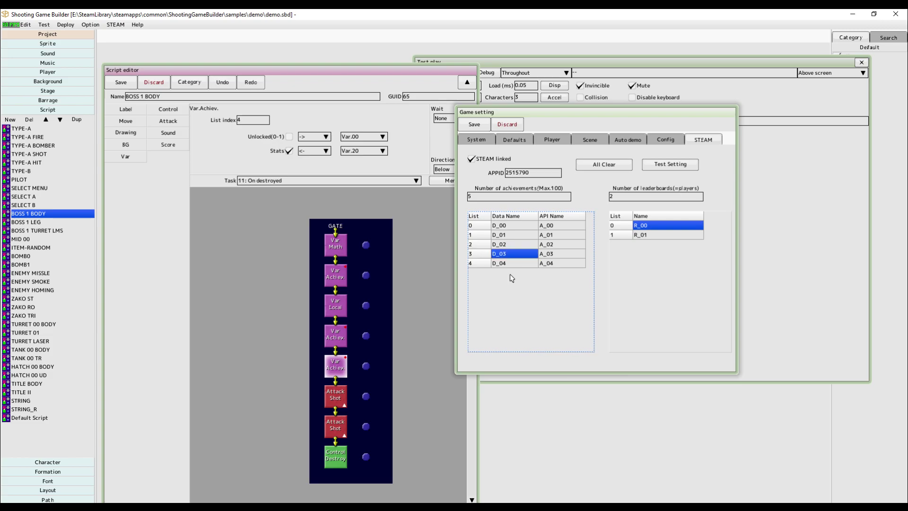
left_click(511, 264)
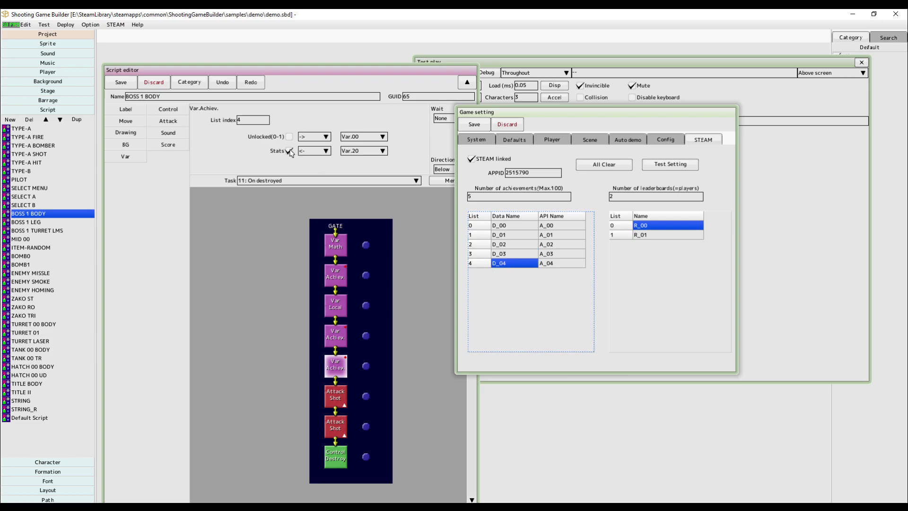
left_click(475, 123)
left_click(475, 123)
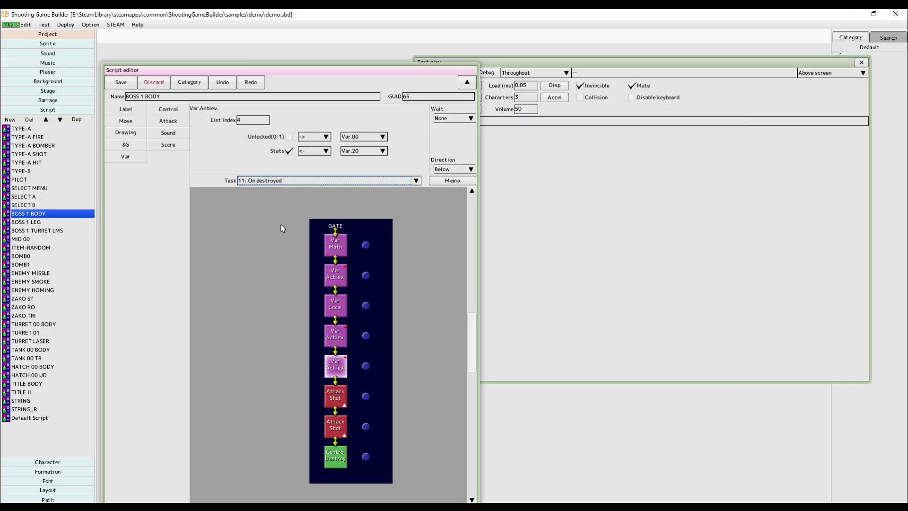
left_click(369, 256)
left_click(134, 167)
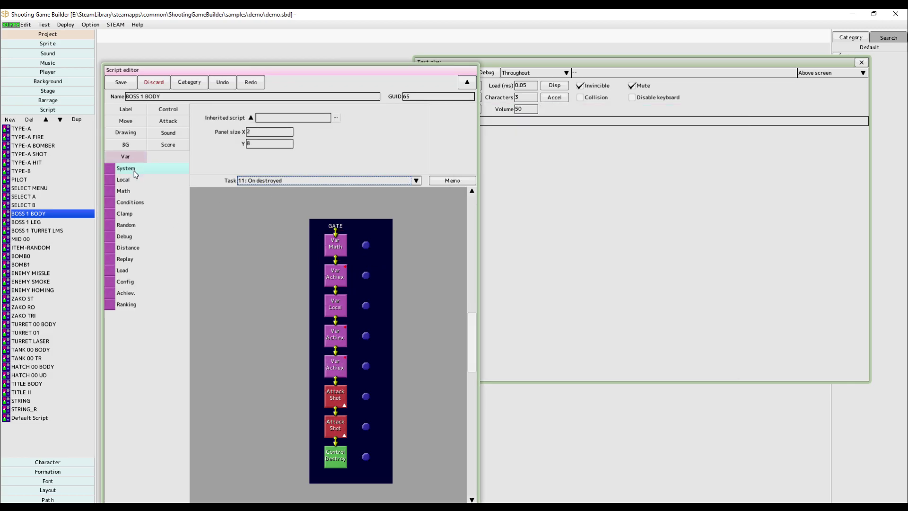
left_click(138, 304)
left_click(365, 305)
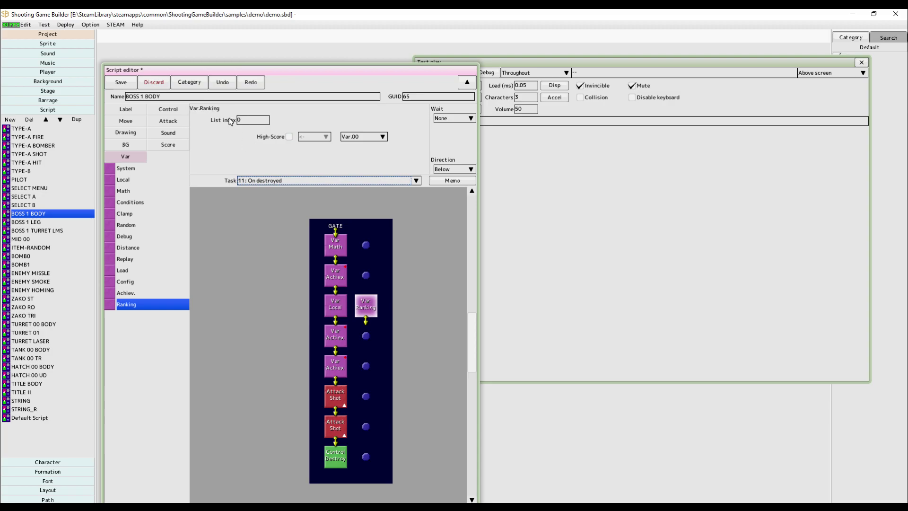
left_click(243, 124)
left_click(362, 305)
right_click(360, 303)
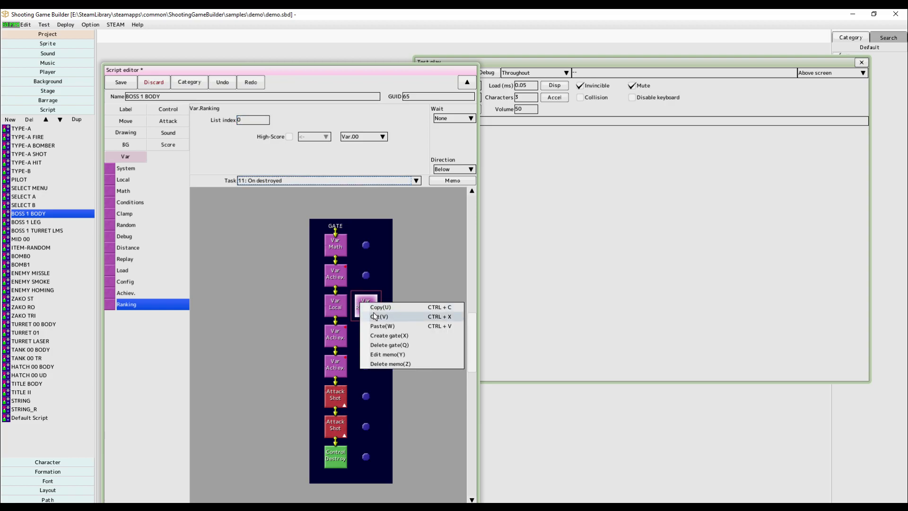
left_click(374, 316)
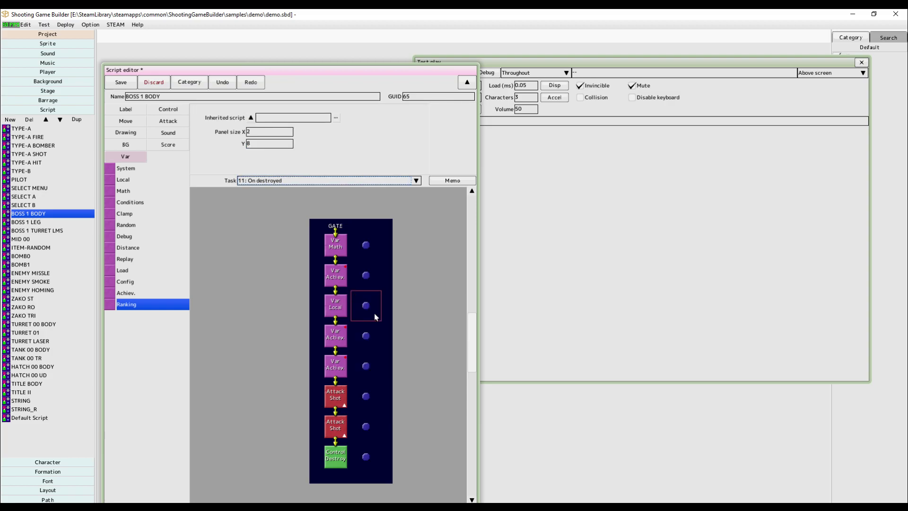
left_click(137, 295)
Bring the Test play window in front of the BOSS 1 BODY script.
left_click(671, 213)
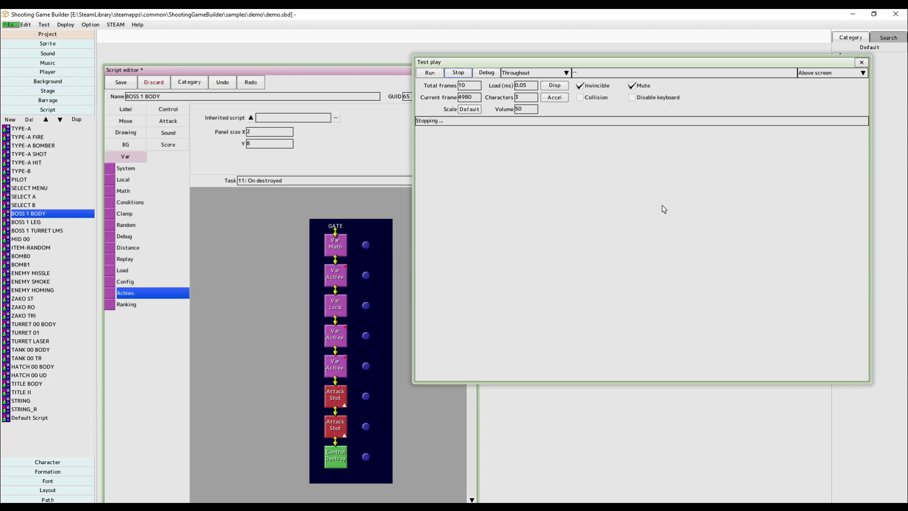
Run the test play, confirm the player select and start stage one firing.
left_click(439, 72)
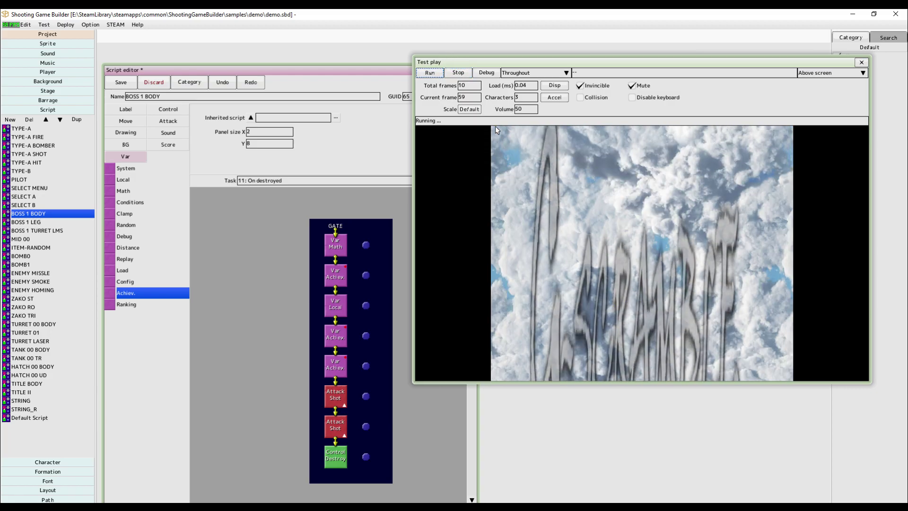
key("z")
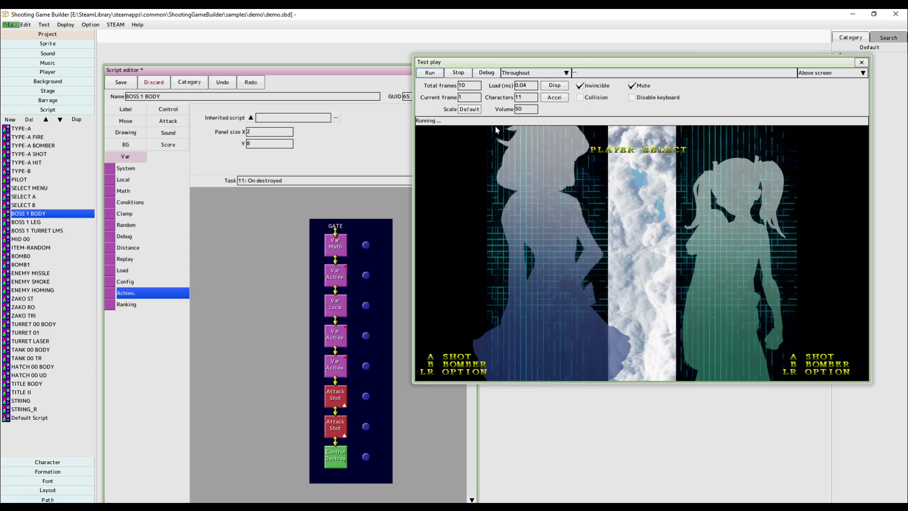
key("Up")
key("z")
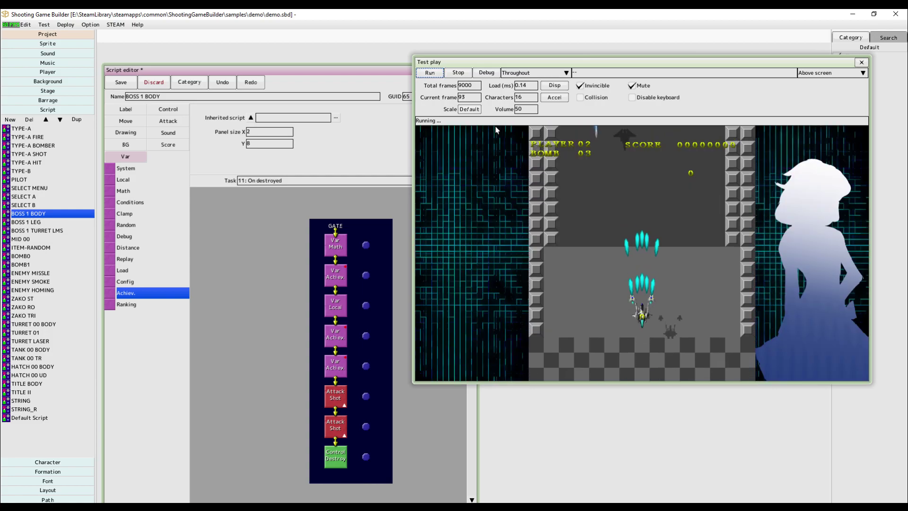
key("Left")
Steer the ship left and right while firing, pushing the score past 11,000.
key("Right")
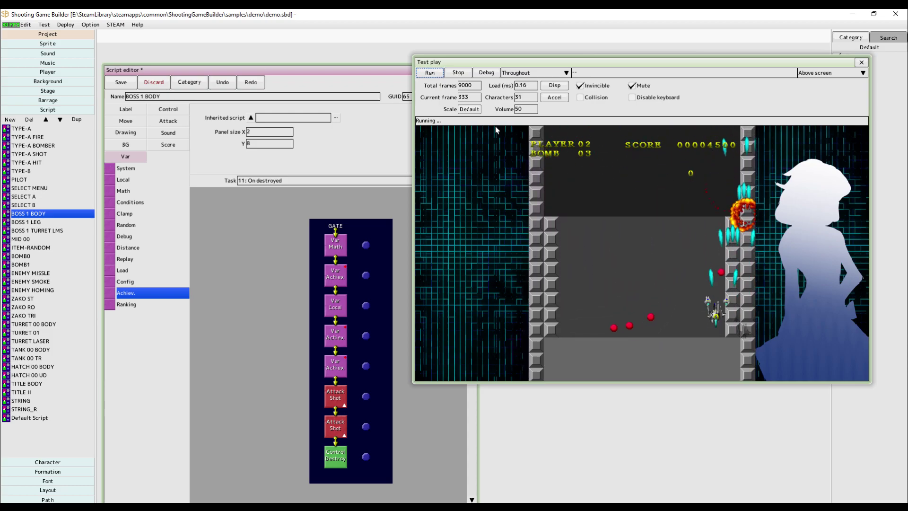
key("Left")
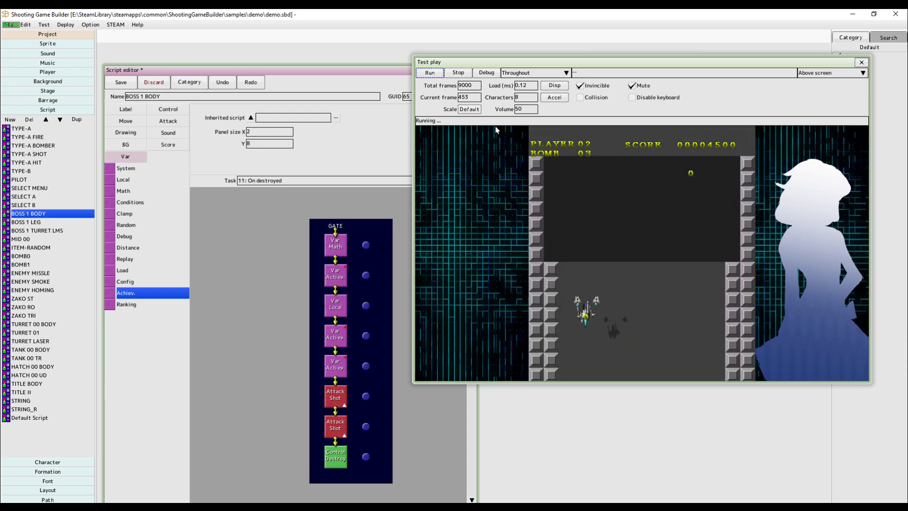
key("z")
key("Right")
key("Left")
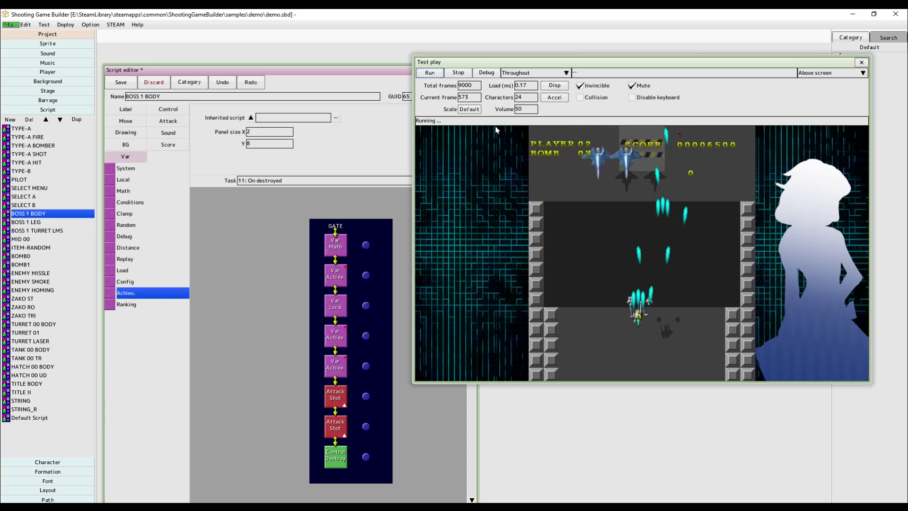
key("Right")
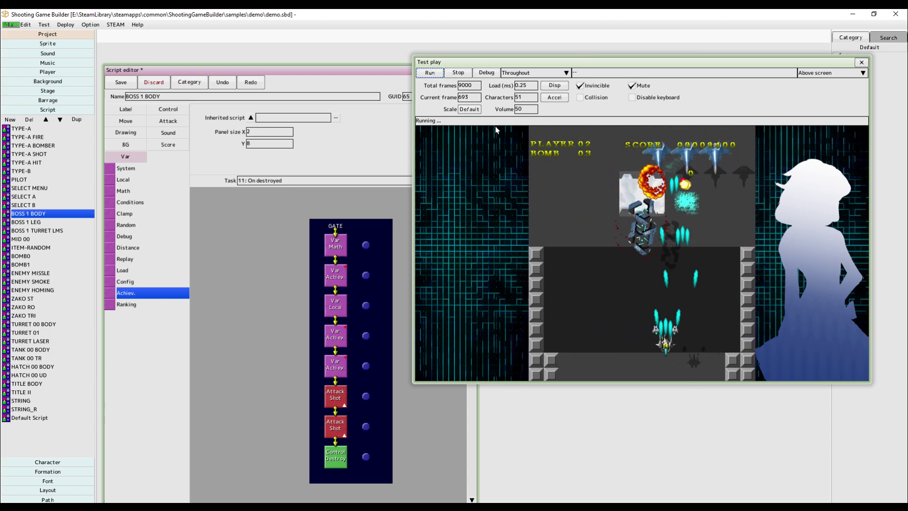
key("Left")
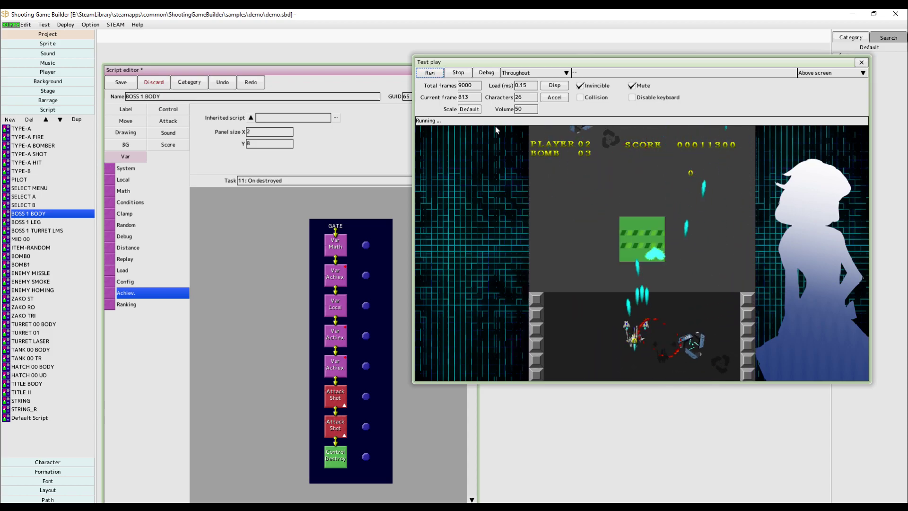